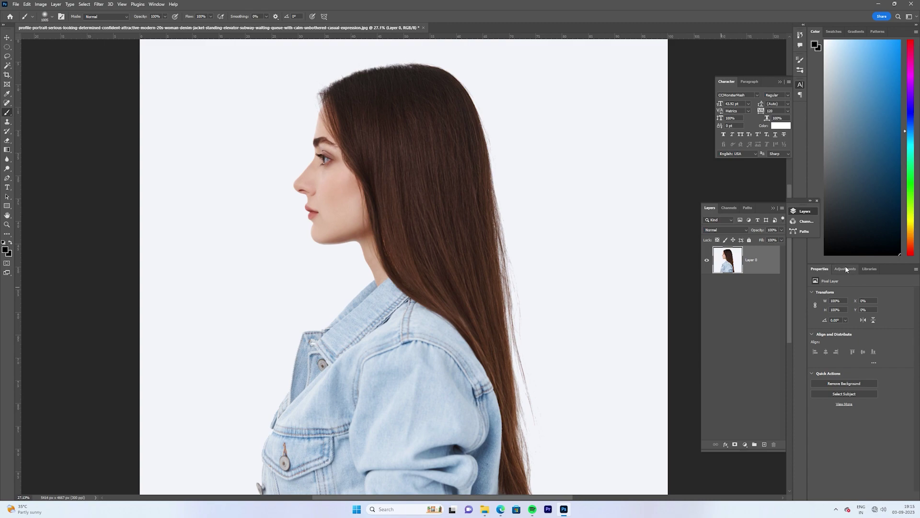
Select the woman with Select Subject and invert the selection to the background
left_click(856, 394)
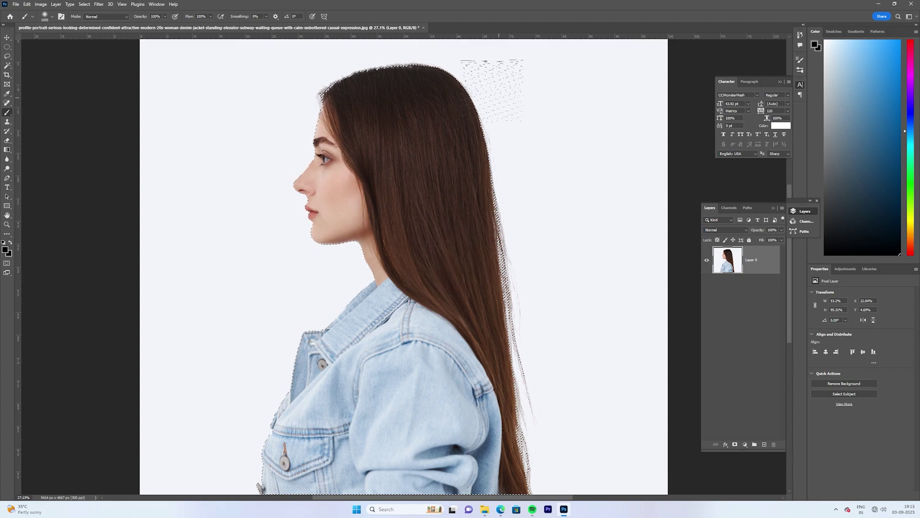
key("m")
right_click(533, 139)
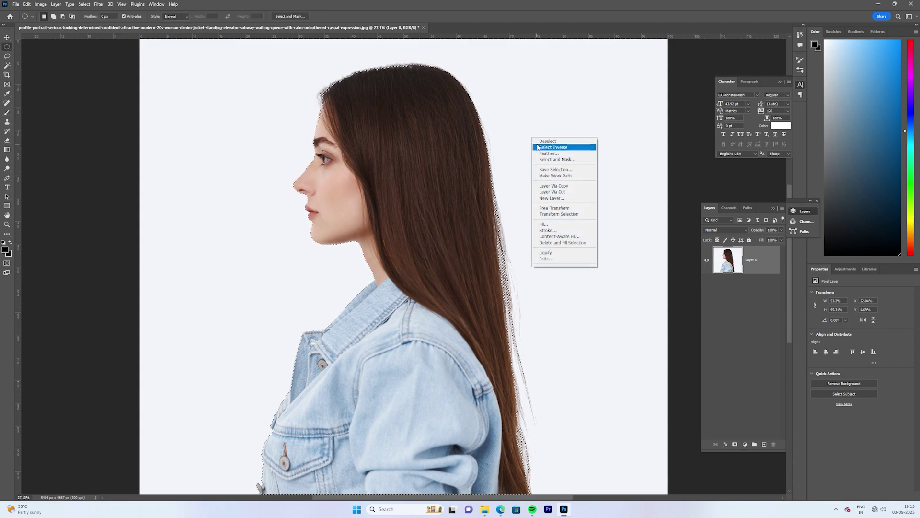
left_click(552, 147)
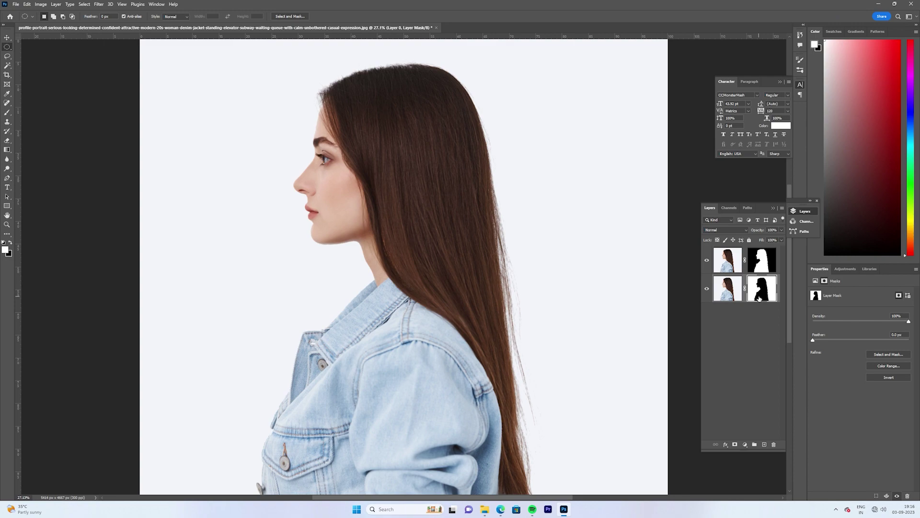
Remove the lower layer's mask and delete its background, using the upper layer's mask as the inverted selection
key("Delete")
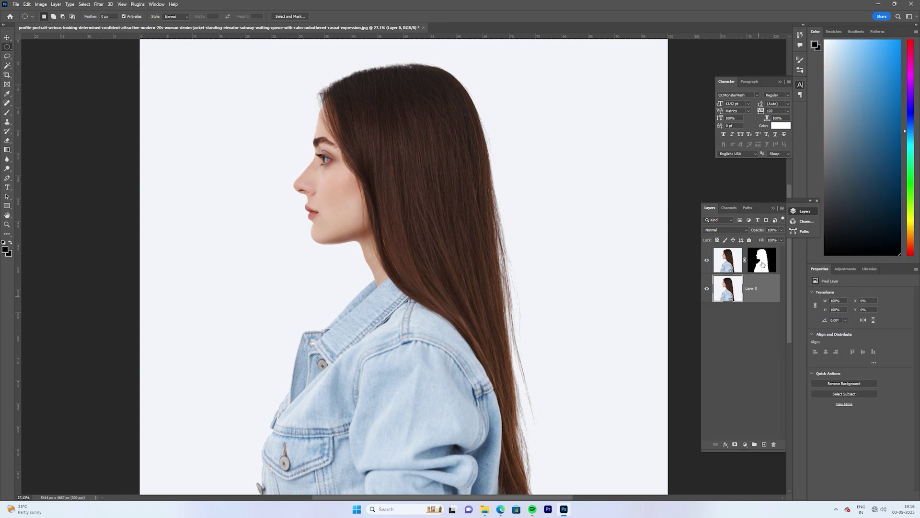
left_click(763, 264, "ctrl")
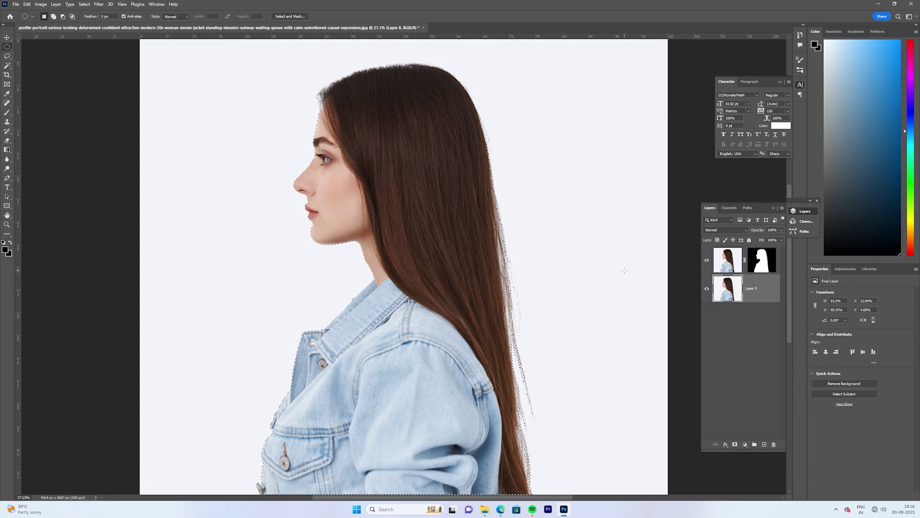
right_click(587, 233)
left_click(594, 241)
key("Delete")
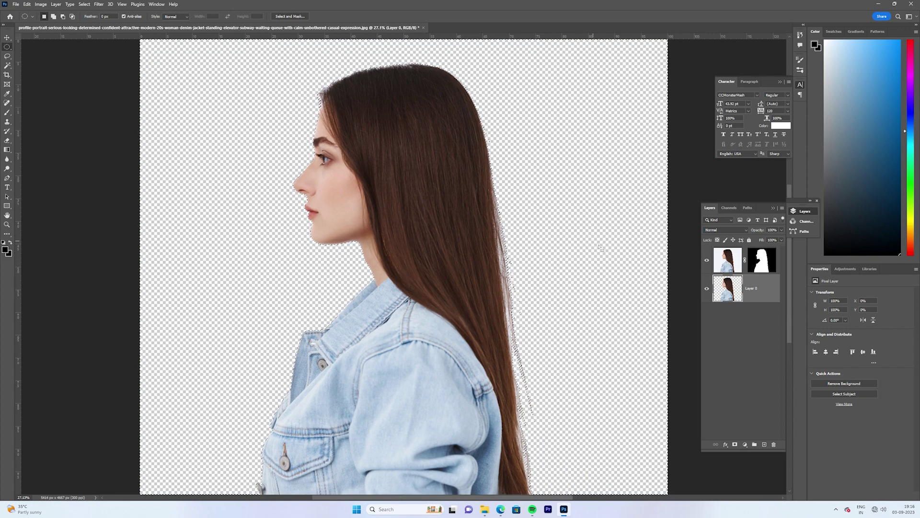
Deselect and delete the upper masked layer, keeping only the cut-out Layer 0
key("ctrl+d")
left_click(763, 260)
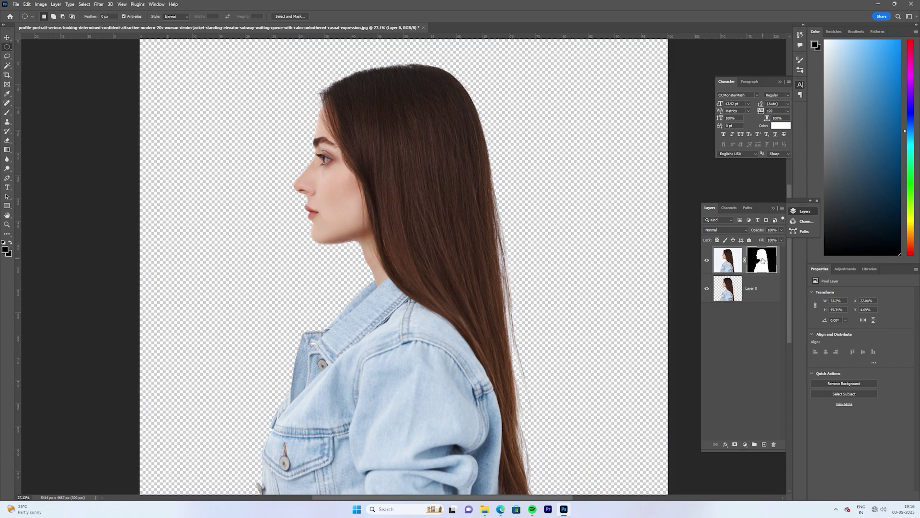
key("Delete")
key("Delete")
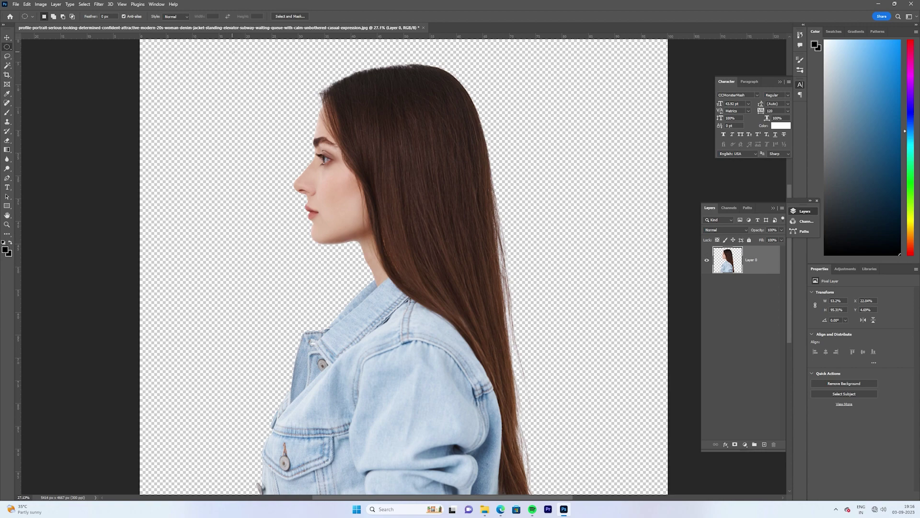
Add a gradient fill layer with a reversed black-to-white gradient, Radial style and 255% scale
left_click(745, 444)
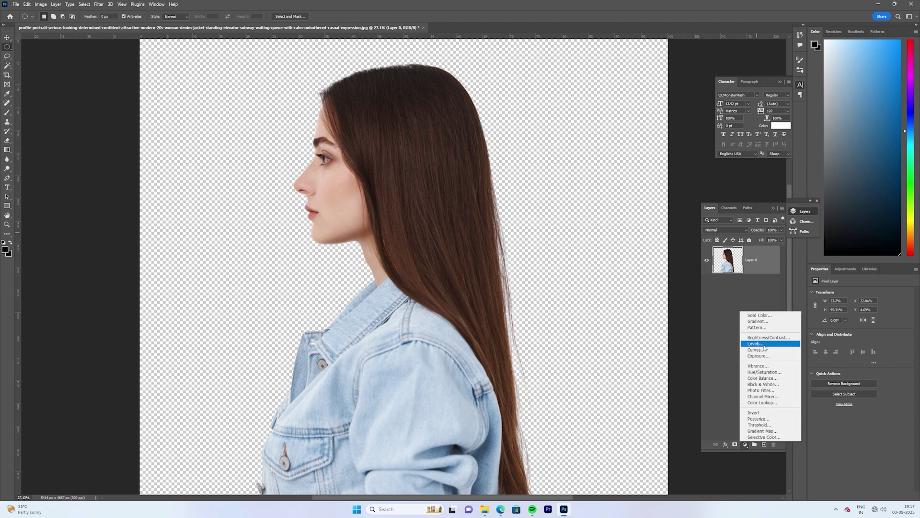
left_click(758, 321)
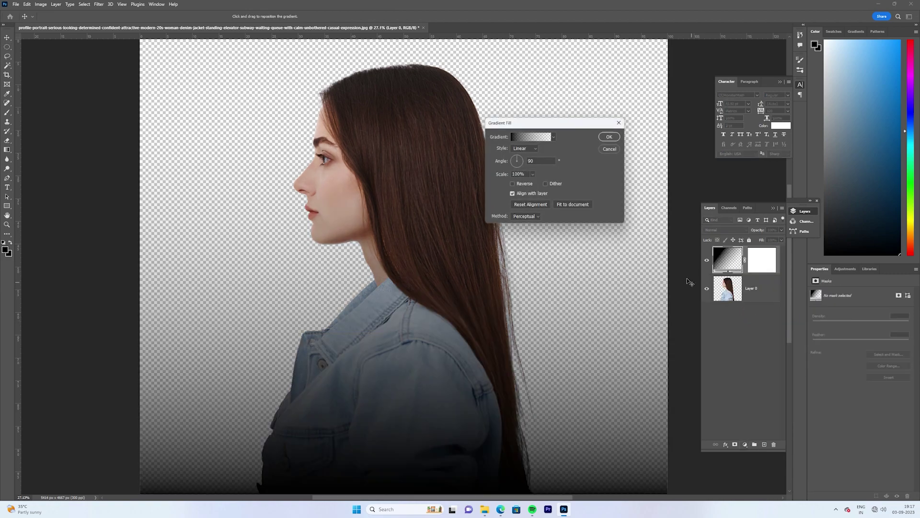
left_click(555, 137)
left_click(527, 166)
left_click(565, 173)
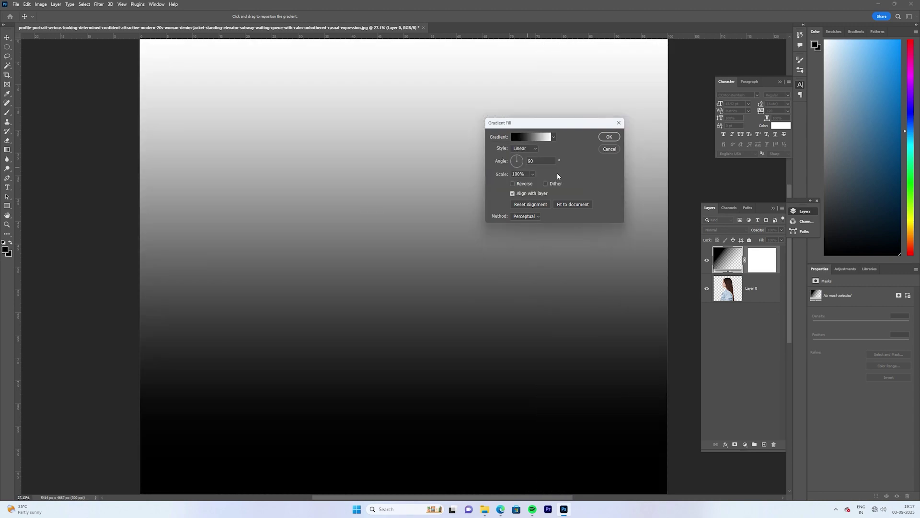
left_click(513, 183)
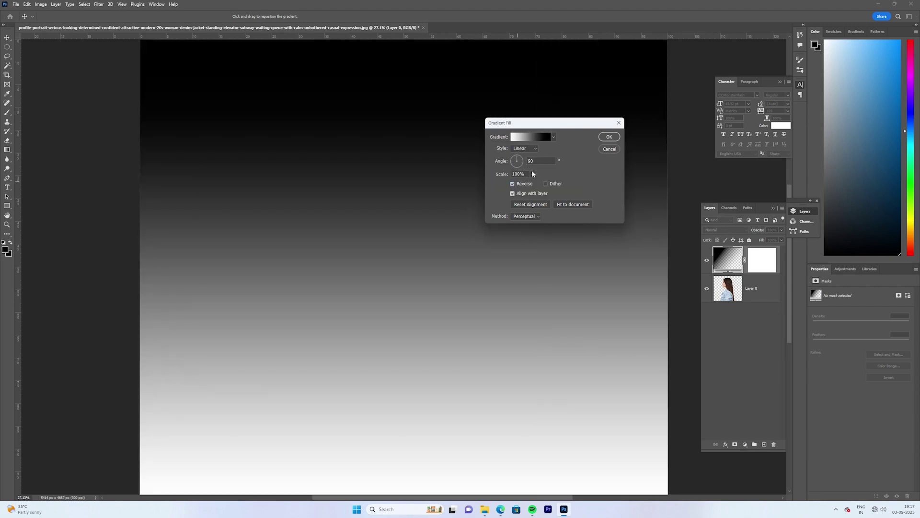
left_click(528, 161)
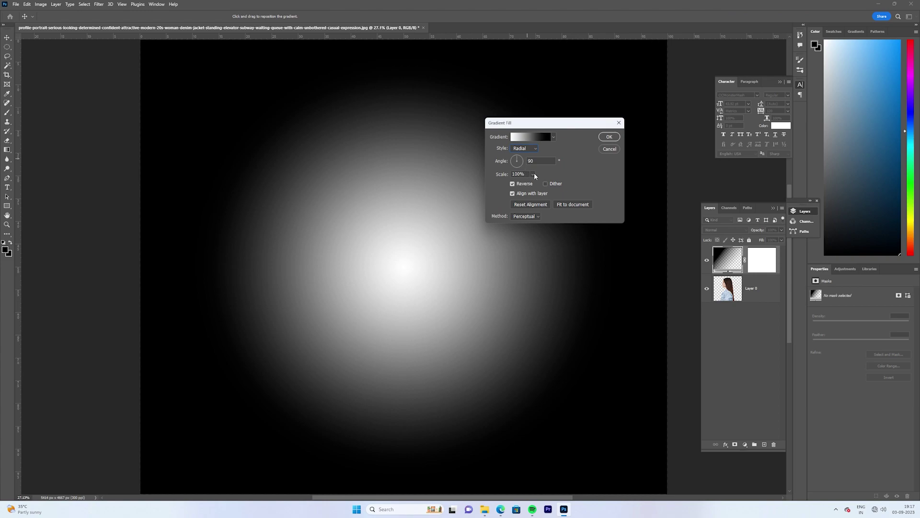
left_click_drag(532, 184, 539, 181)
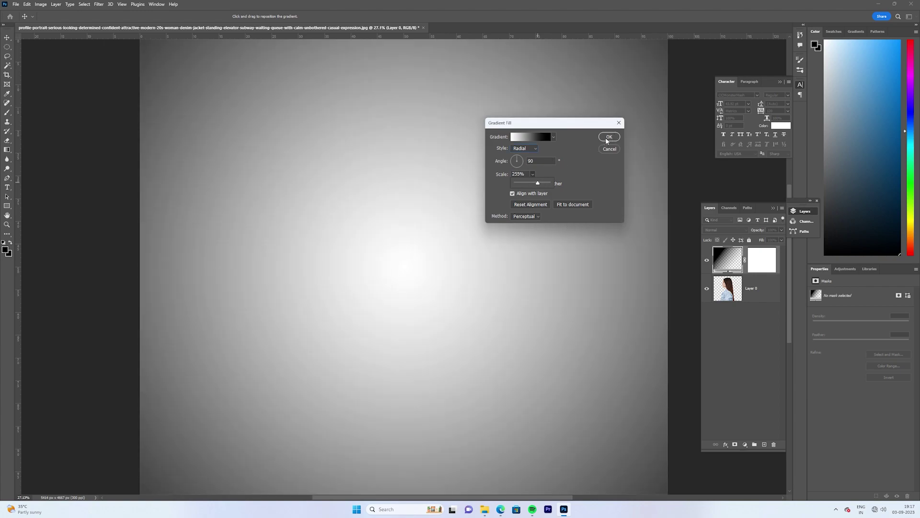
left_click(608, 138)
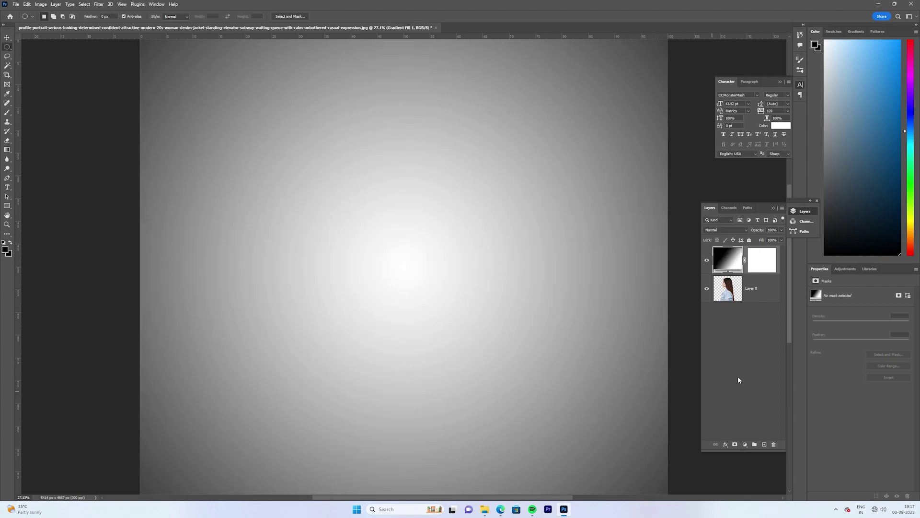
Move the gradient fill below the woman's cut-out layer and duplicate the cut-out layer
left_click_drag(727, 263, 730, 307)
left_click(725, 258)
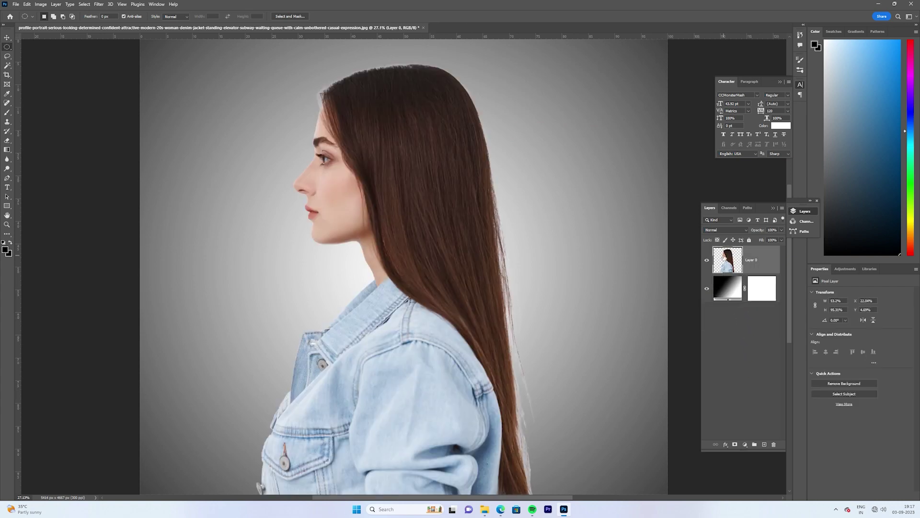
key("ctrl+j")
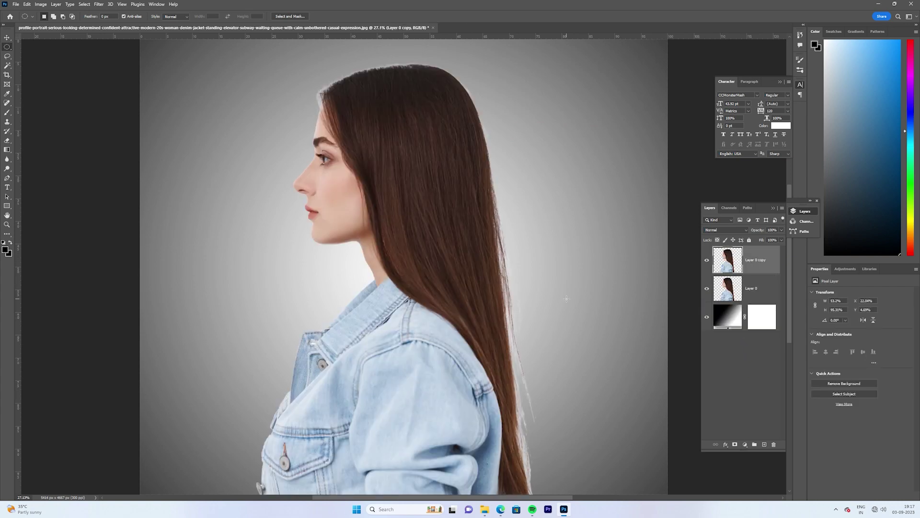
Liquify Layer 0 with the Forward Warp tool, stretching the hair and back far out to the canvas's right edge
left_click(742, 295)
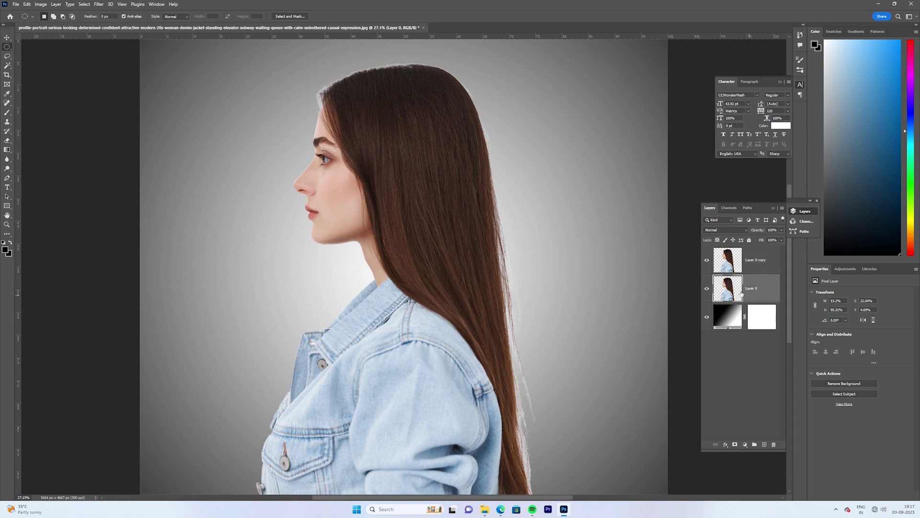
left_click(98, 5)
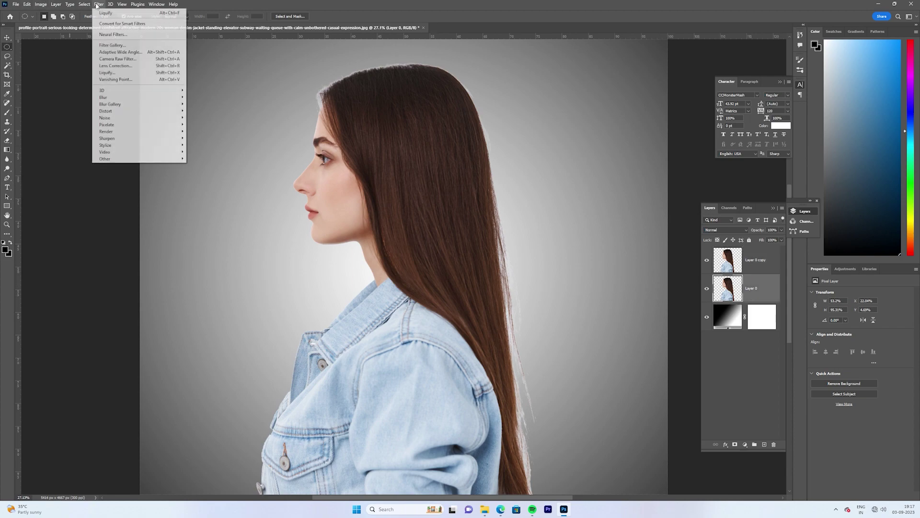
left_click(109, 73)
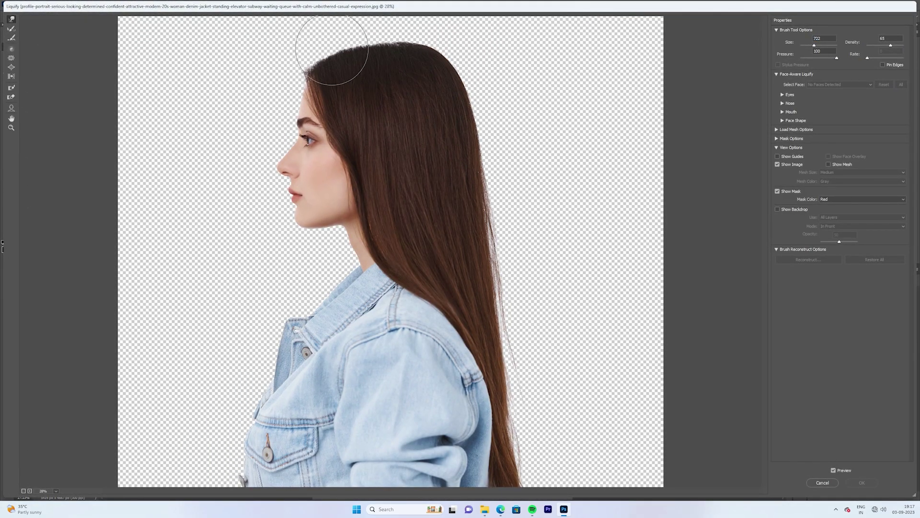
left_click_drag(322, 52, 319, 31)
mouse_move(342, 80)
left_mouse_down()
mouse_move(329, 41)
mouse_move(666, 43)
left_mouse_up()
left_click_drag(427, 86, 671, 91)
left_click_drag(421, 129, 680, 148)
left_click_drag(455, 187, 673, 206)
left_click_drag(460, 268, 673, 275)
left_click_drag(482, 355, 657, 372)
left_click_drag(479, 422, 695, 505)
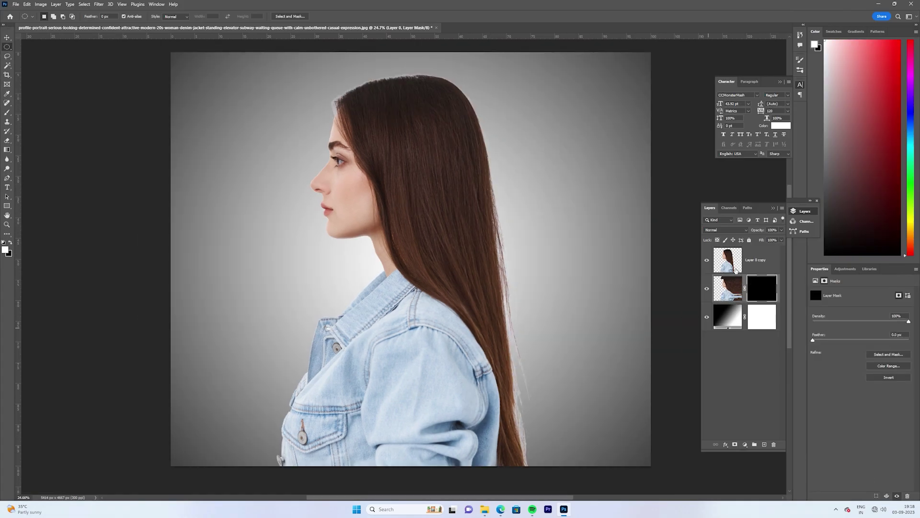
Add a white layer mask to Layer 0 copy
left_click(735, 269)
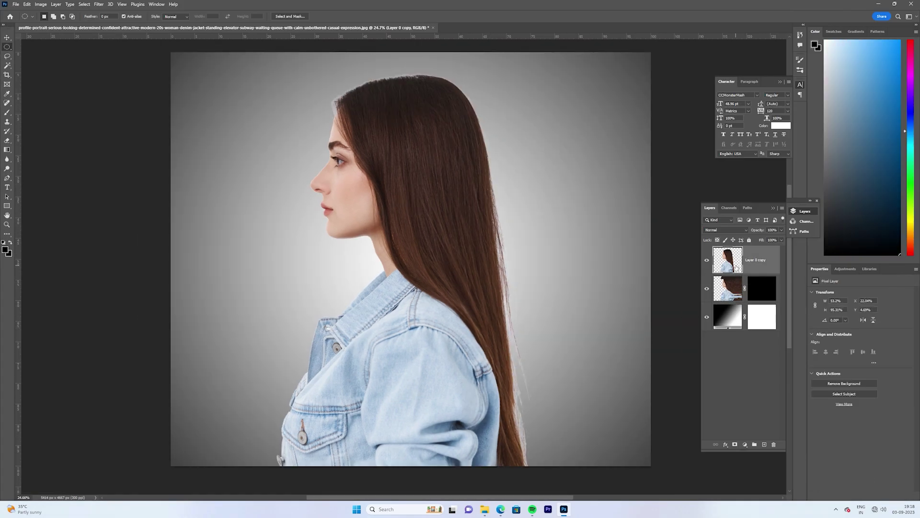
left_click(735, 445)
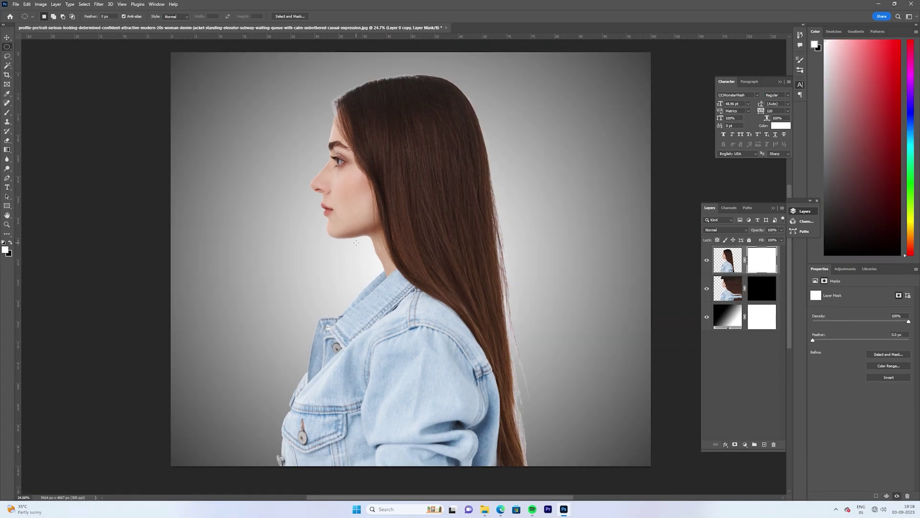
Set up the Brush tool with the 003_Explosion preset from the Explosion_Brushes group
scroll(356, 243, "up", 1)
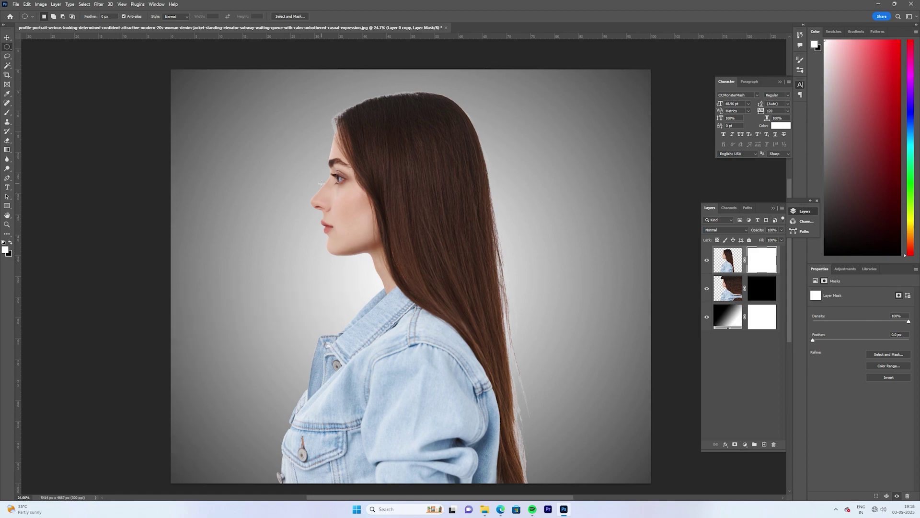
scroll(411, 181, "down", 3)
scroll(371, 181, "up", 1)
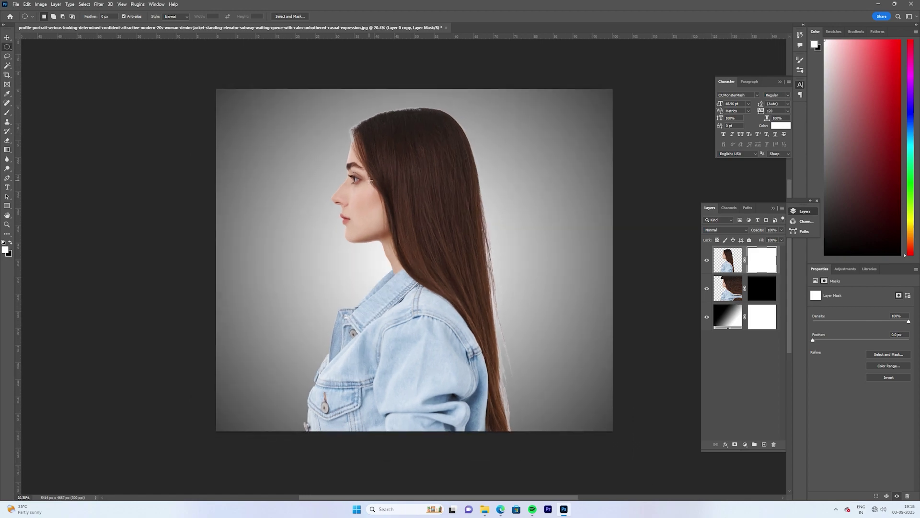
scroll(385, 199, "up", 1)
key("b")
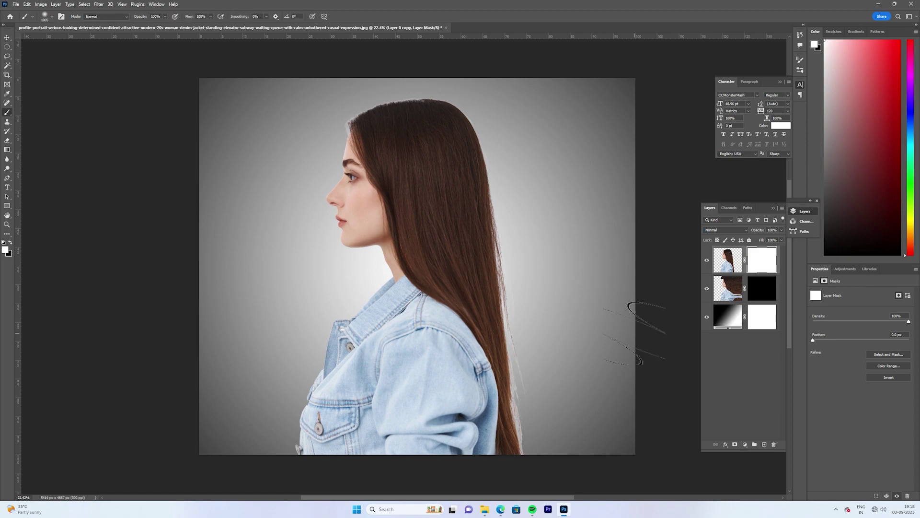
right_click(8, 114)
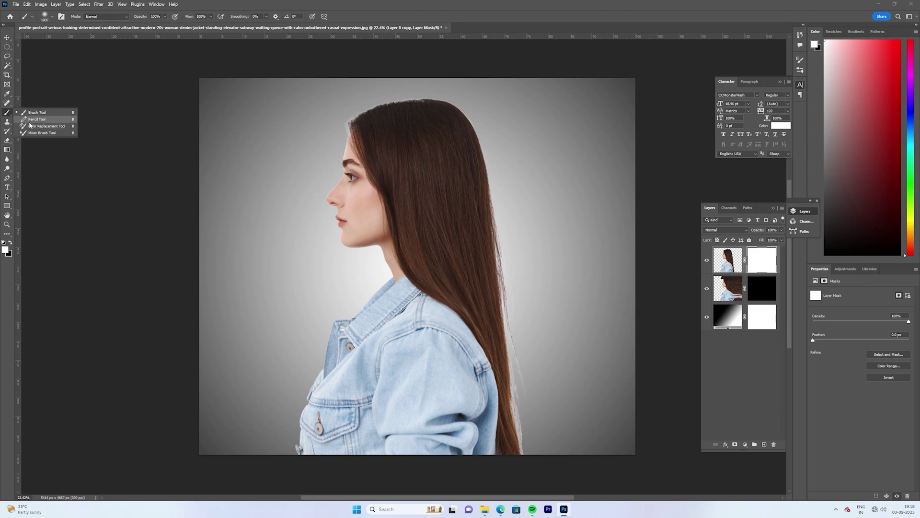
left_click(43, 16)
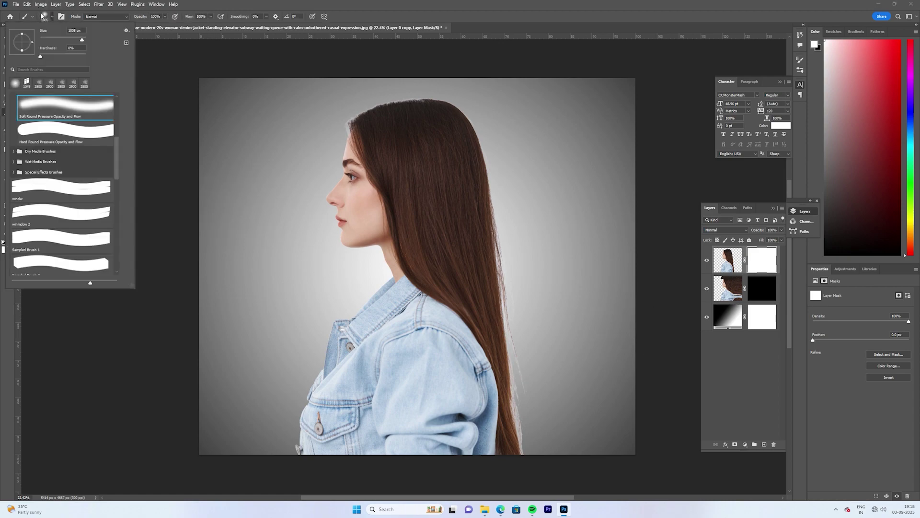
scroll(46, 144, "down", 3)
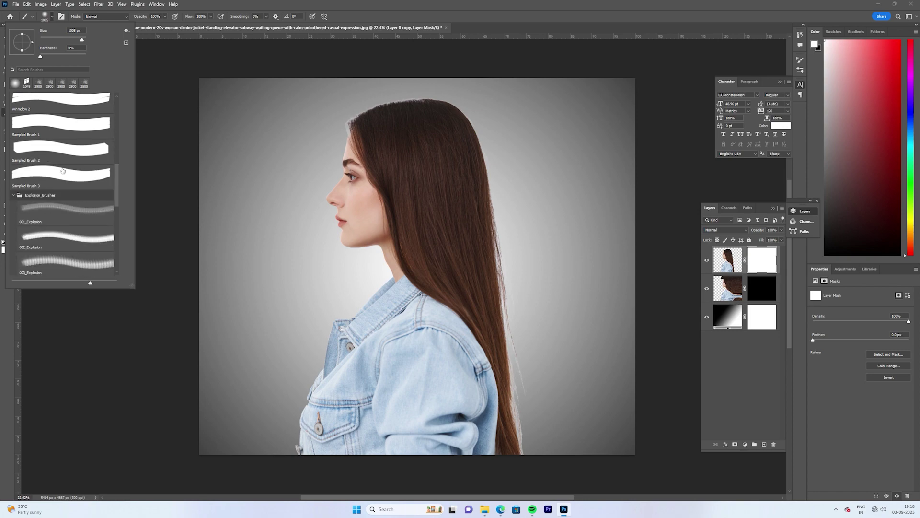
left_click(41, 237)
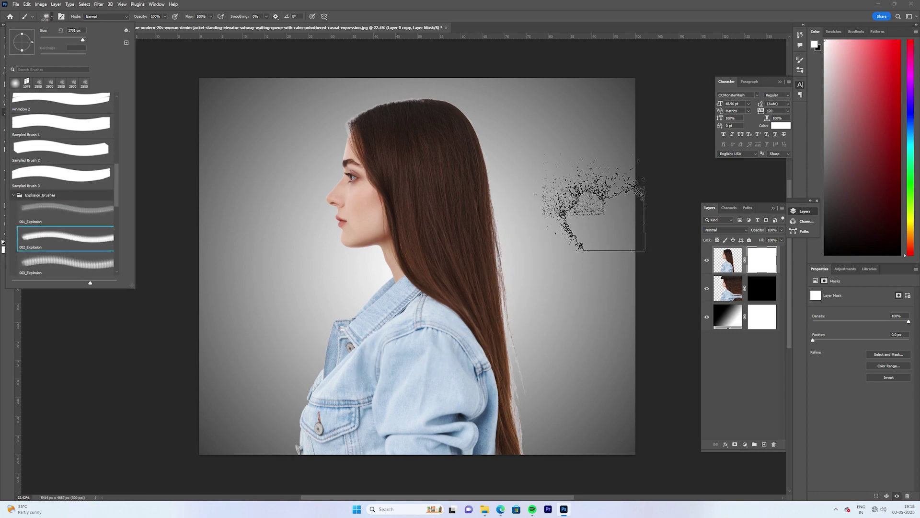
left_click(56, 213)
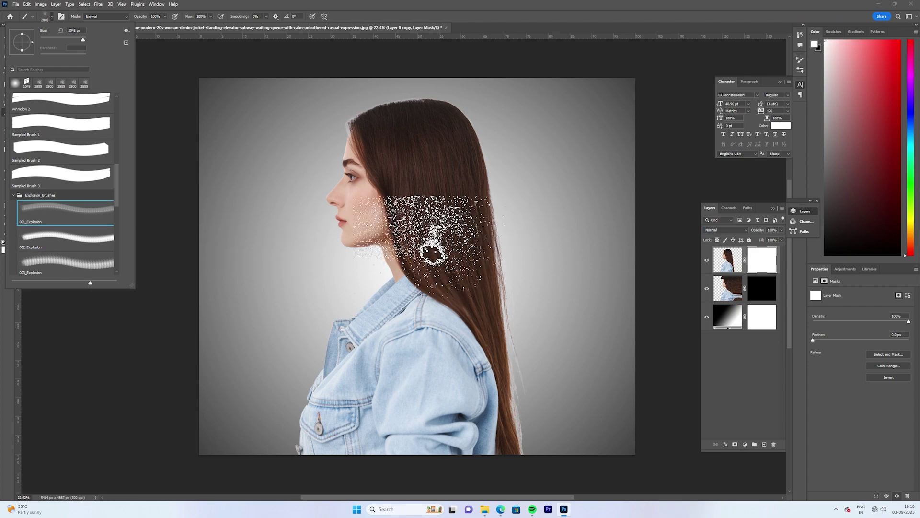
left_click(55, 266)
scroll(62, 251, "up", 1)
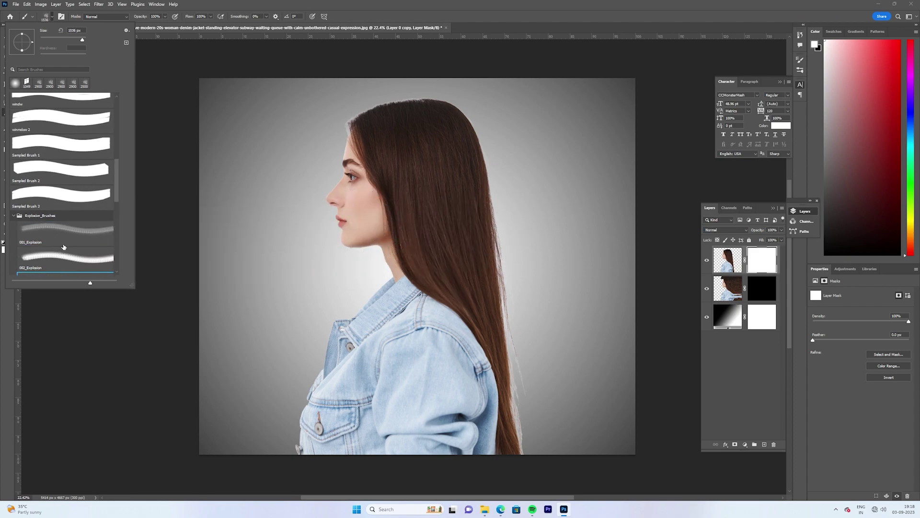
scroll(64, 246, "down", 4)
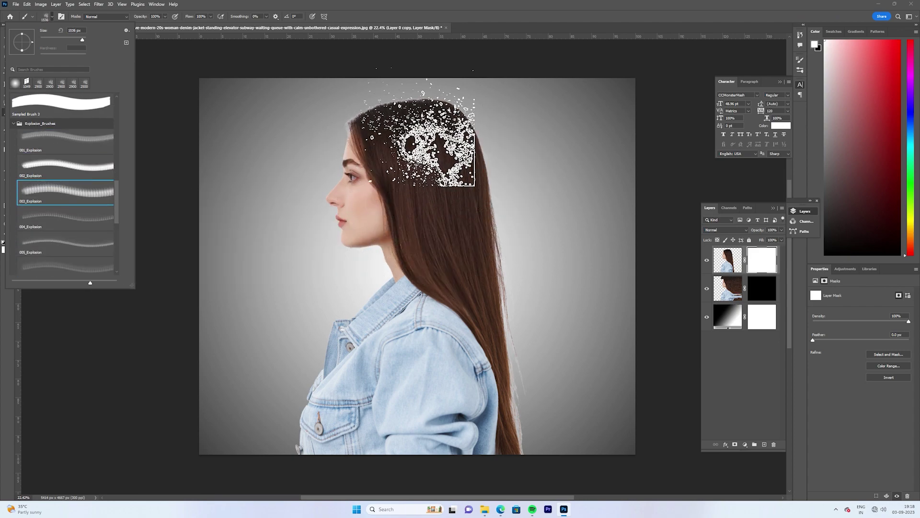
left_click(680, 13)
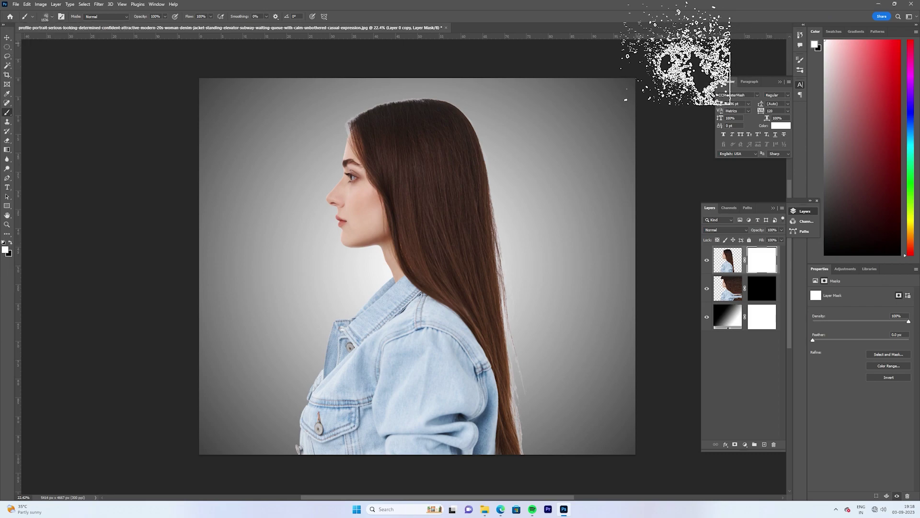
left_click(763, 289)
scroll(451, 178, "up", 3)
left_click(480, 212)
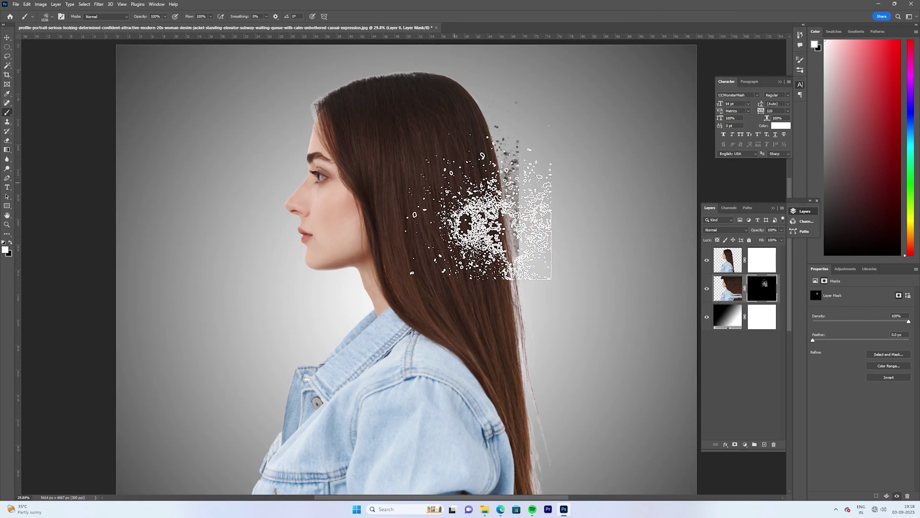
key("ctrl+z")
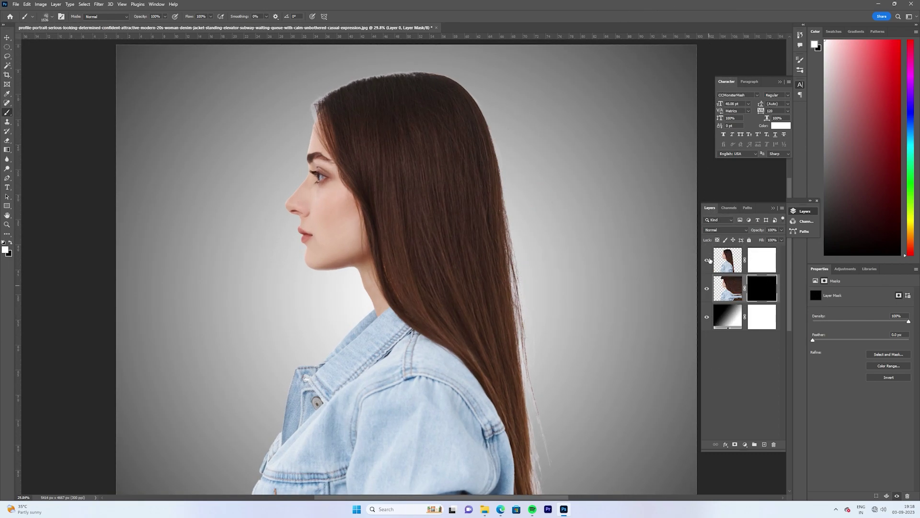
Target the Layer 0 copy mask with black paint and dab explosion particles over the back of the head
left_click(762, 259)
key("x")
left_click(444, 118)
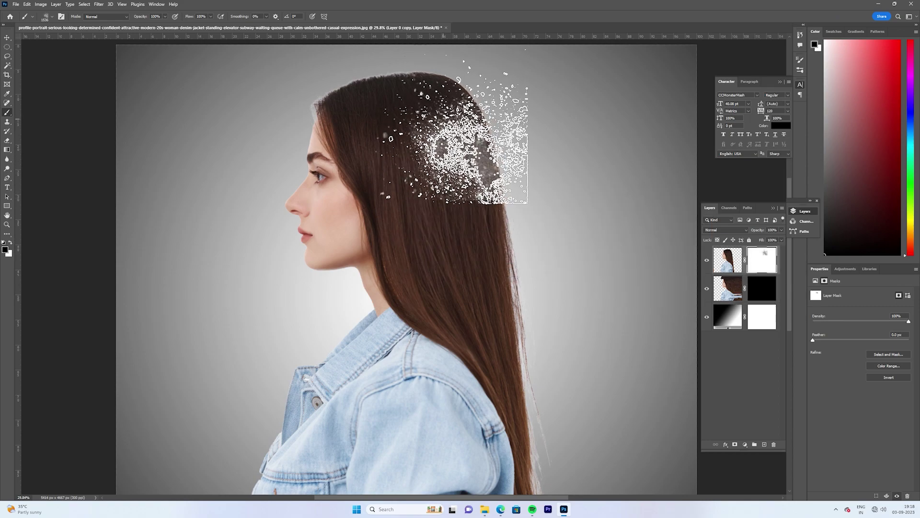
Enlarge the explosion brush to 2300 px, rotate its tip to 43°, and undo the test dab on the head
key("bracketright")
key("bracketright")
key("bracketright")
key("bracketright")
key("bracketright")
key("bracketright")
key("bracketright")
key("bracketright")
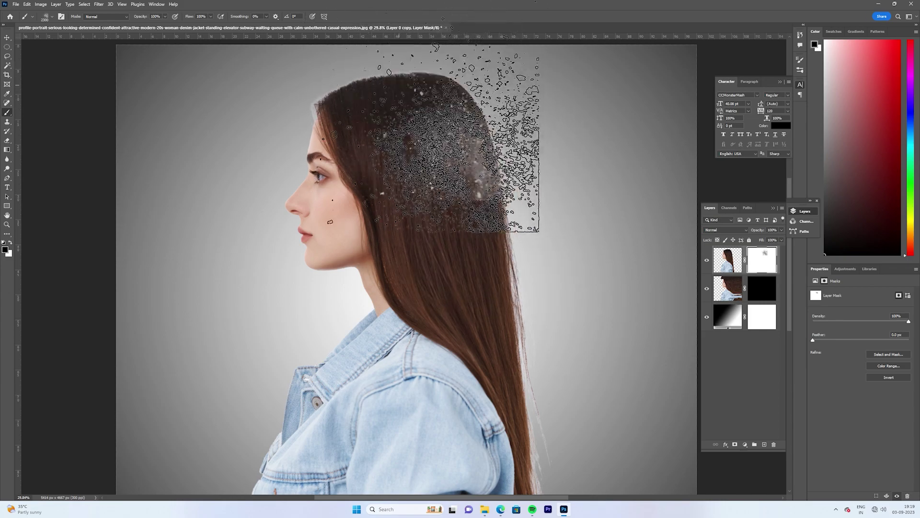
right_click(431, 158)
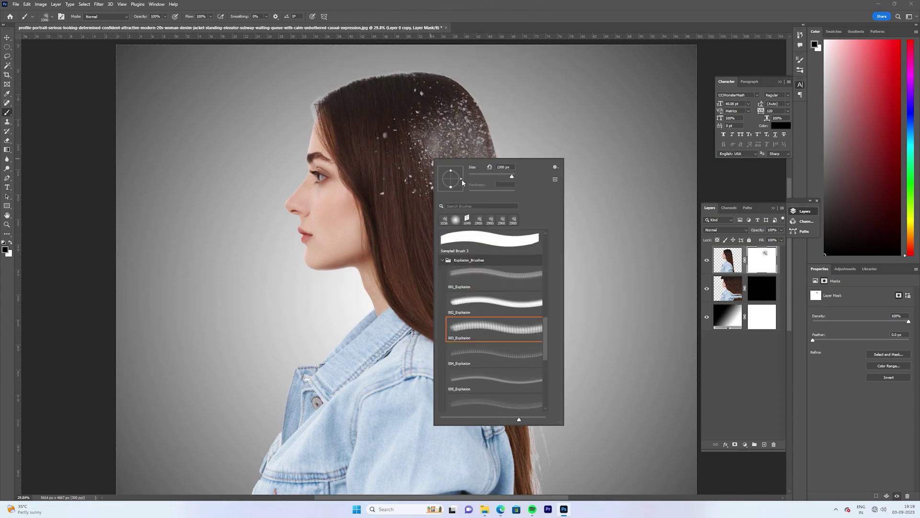
left_click_drag(463, 173, 460, 172)
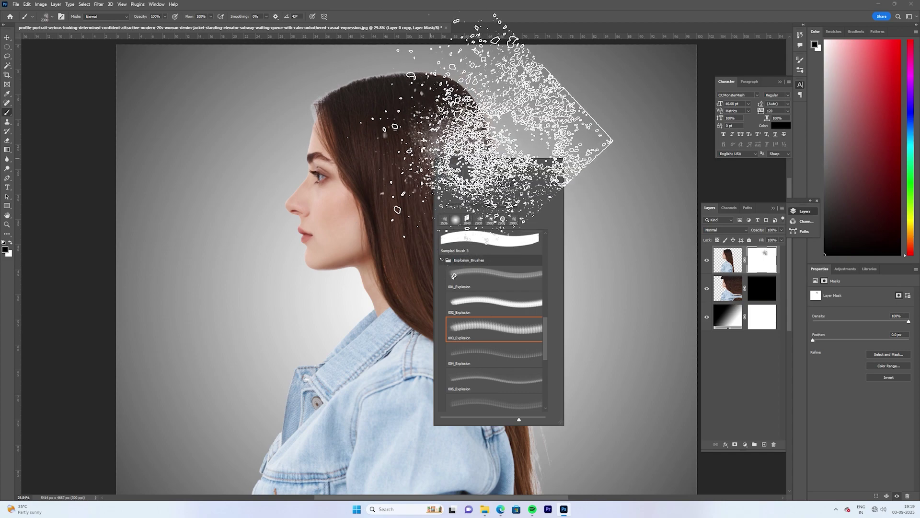
key("ctrl+z")
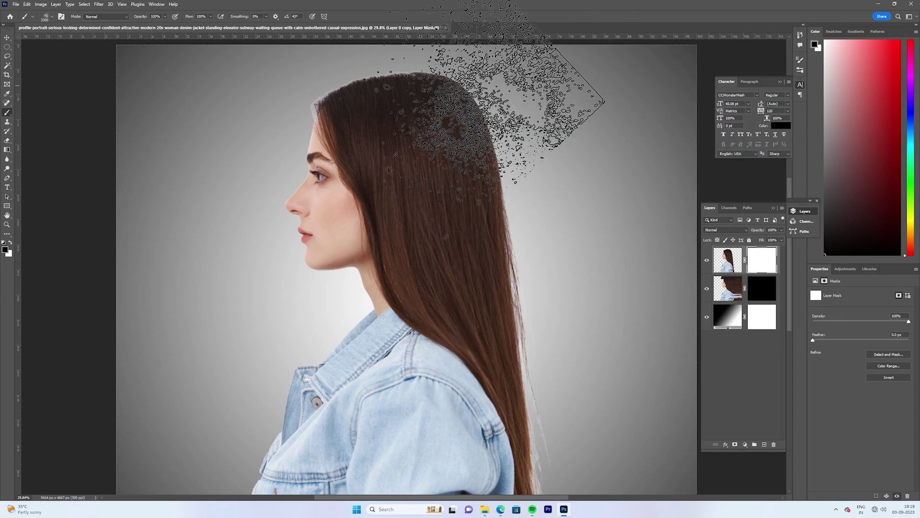
Paint black particles on the Layer 0 copy mask along the back of the hair and crown, rotating the brush tip between strokes
mouse_move(397, 80)
left_mouse_down()
mouse_move(450, 98)
mouse_move(456, 187)
mouse_move(528, 386)
left_mouse_up()
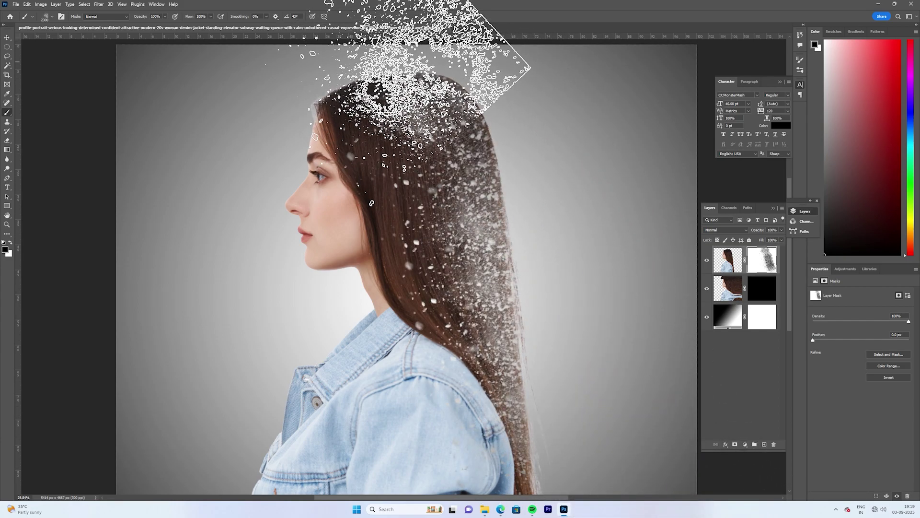
right_click(369, 66)
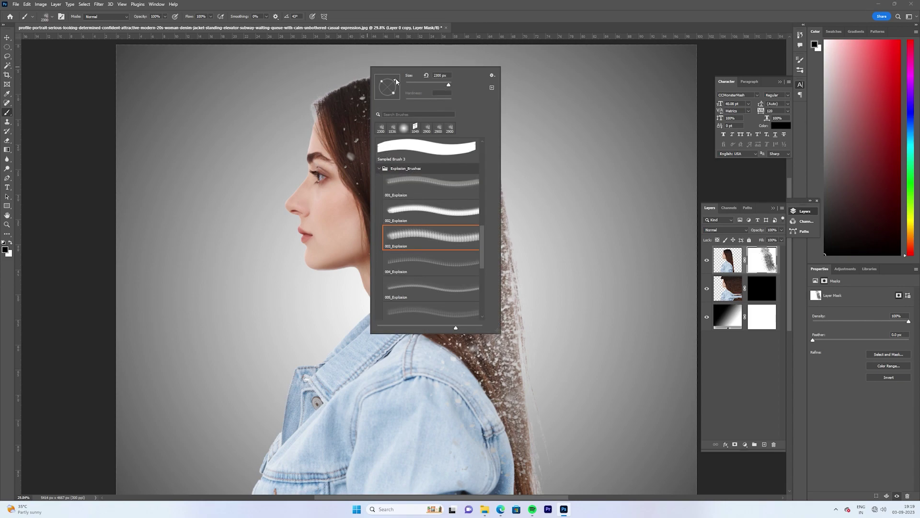
left_click_drag(396, 80, 394, 77)
left_click(363, 54)
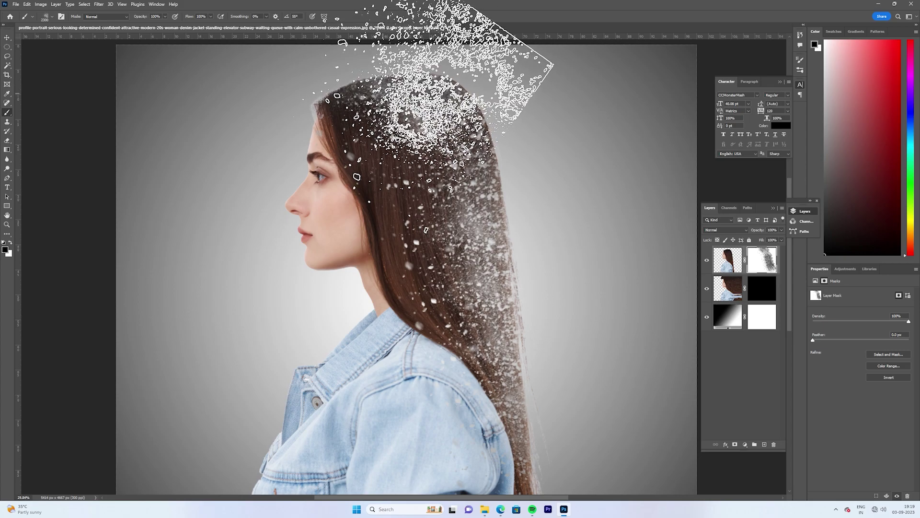
left_click(457, 115)
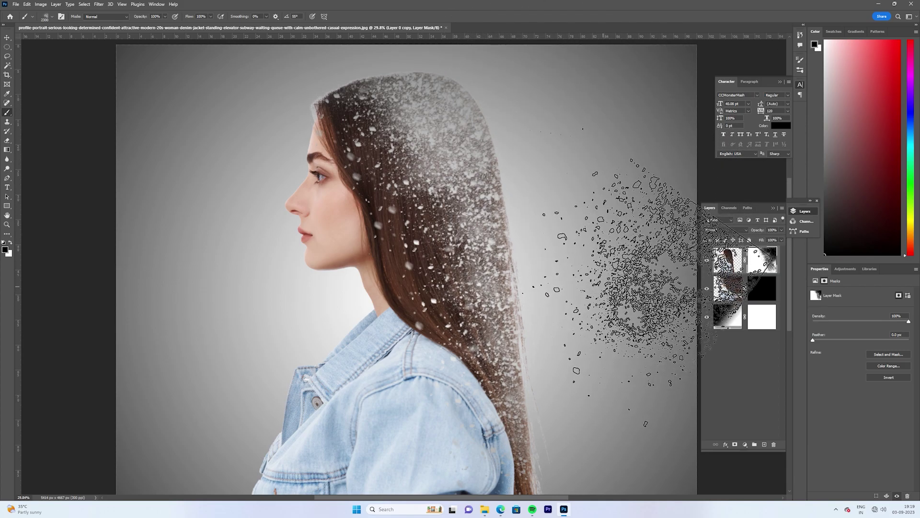
Extend the black particles on the Layer 0 copy mask over the lower hair and the jacket sleeve
scroll(626, 336, "down", 3)
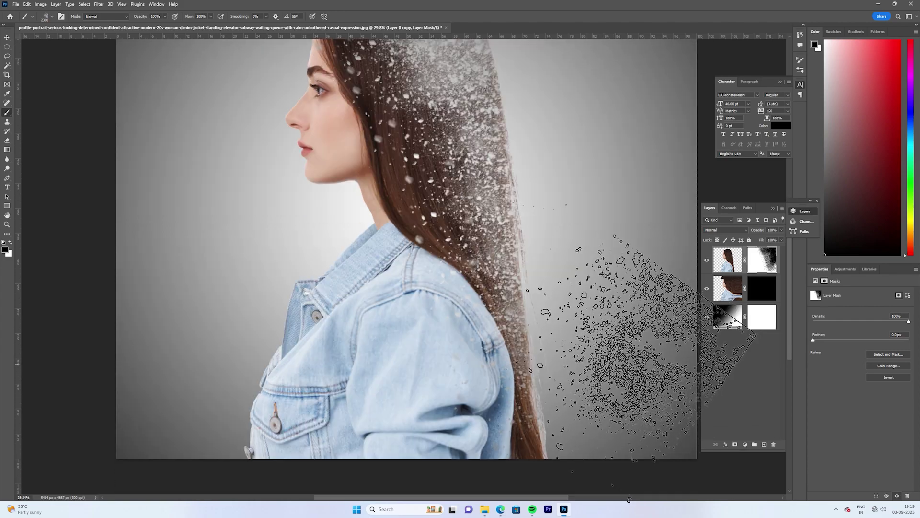
scroll(637, 336, "down", 2)
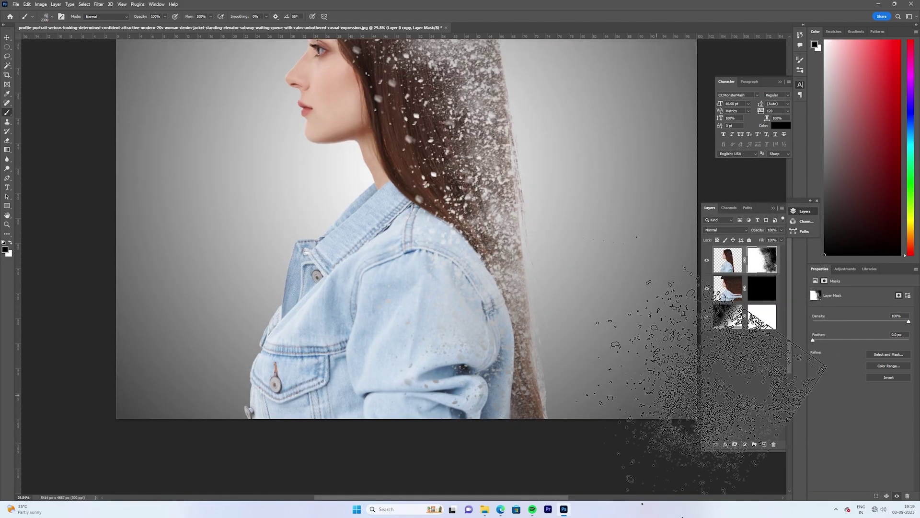
scroll(662, 300, "up", 1)
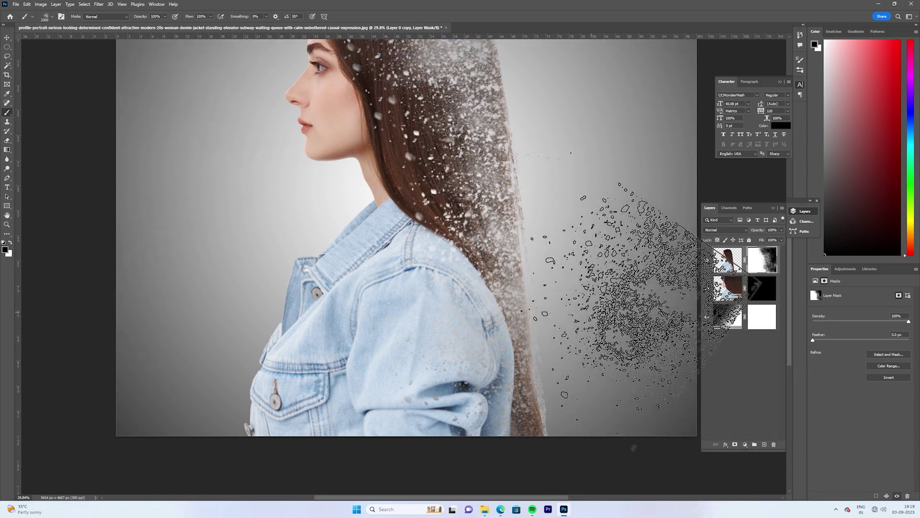
scroll(642, 298, "up", 6)
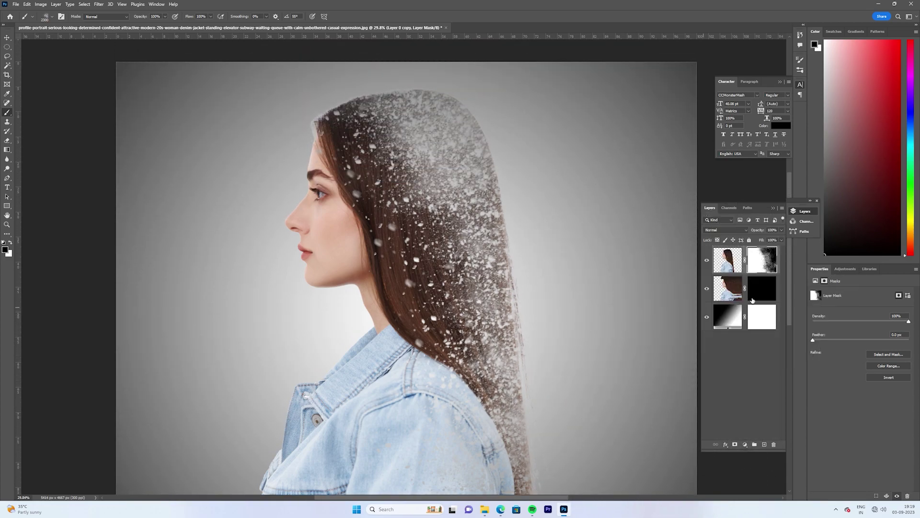
Target Layer 0's black mask, rotate the explosion brush tip, and switch the paint colour to white
left_click(752, 301)
right_click(475, 215)
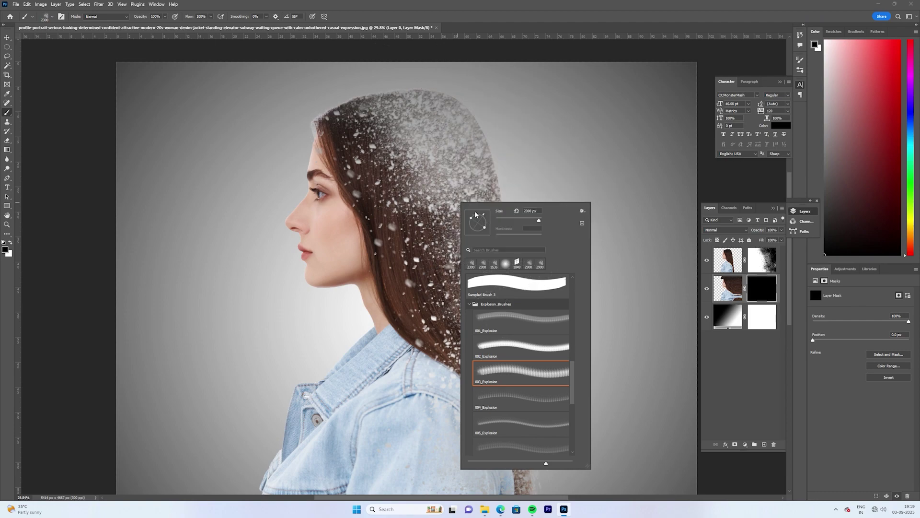
mouse_move(484, 216)
left_mouse_down()
mouse_move(464, 221)
mouse_move(472, 234)
mouse_move(482, 221)
mouse_move(466, 231)
left_mouse_up()
left_click_drag(467, 225, 468, 221)
key("Return")
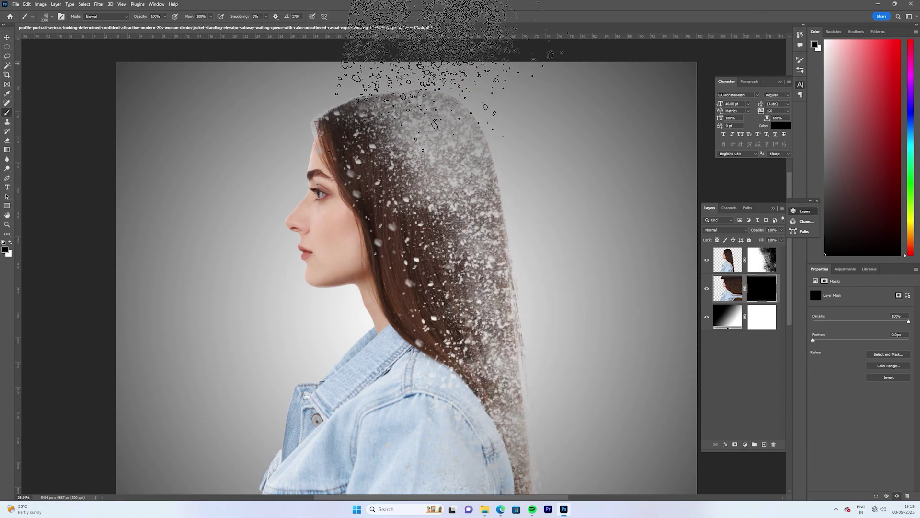
key("x")
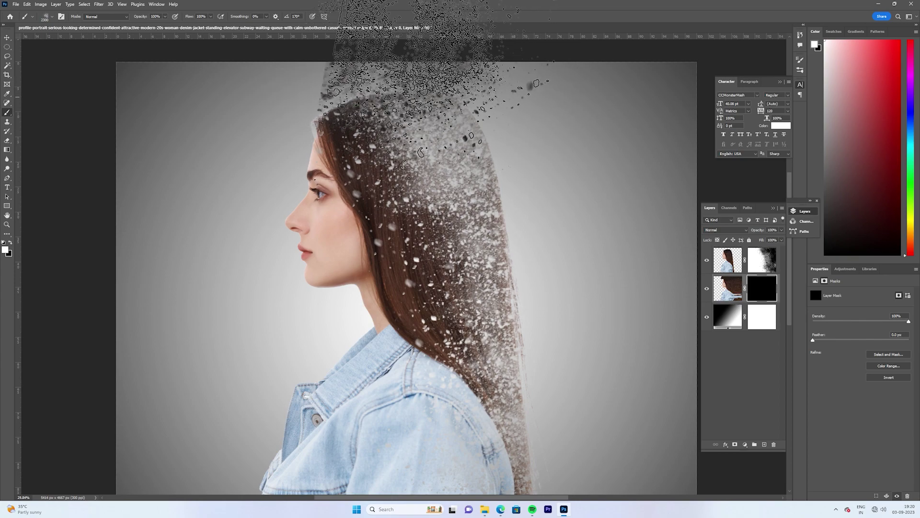
Rotate the brush tip to 117° and paint white particles on Layer 0's mask above the head and toward the canvas's upper-right corner
right_click(445, 102)
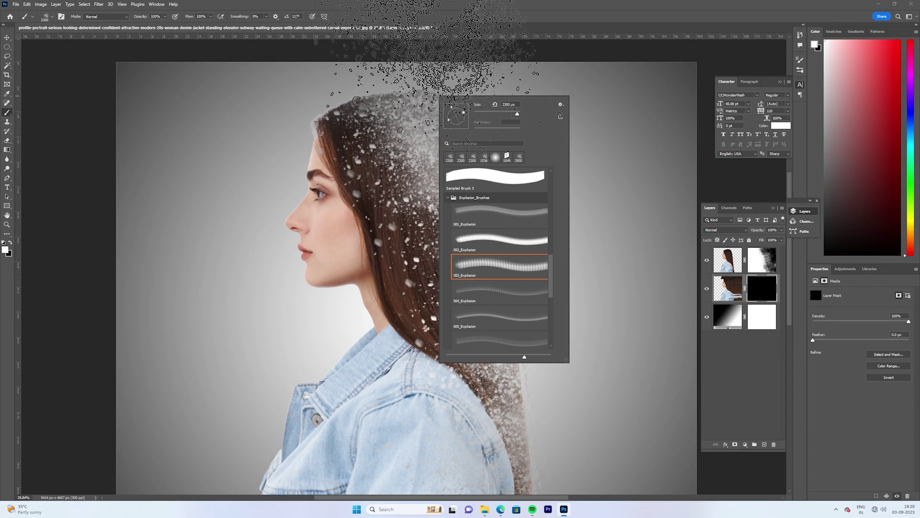
left_click(411, 46)
left_click_drag(483, 136, 622, 142)
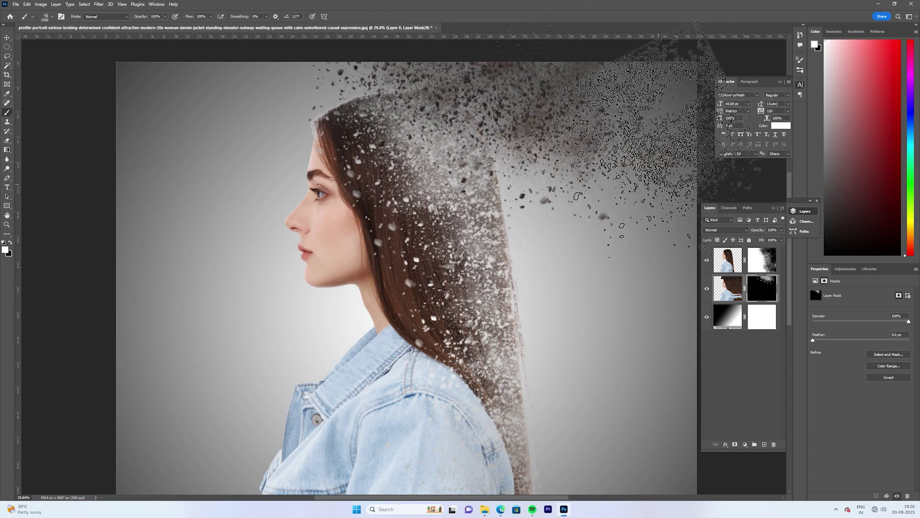
left_click(558, 211)
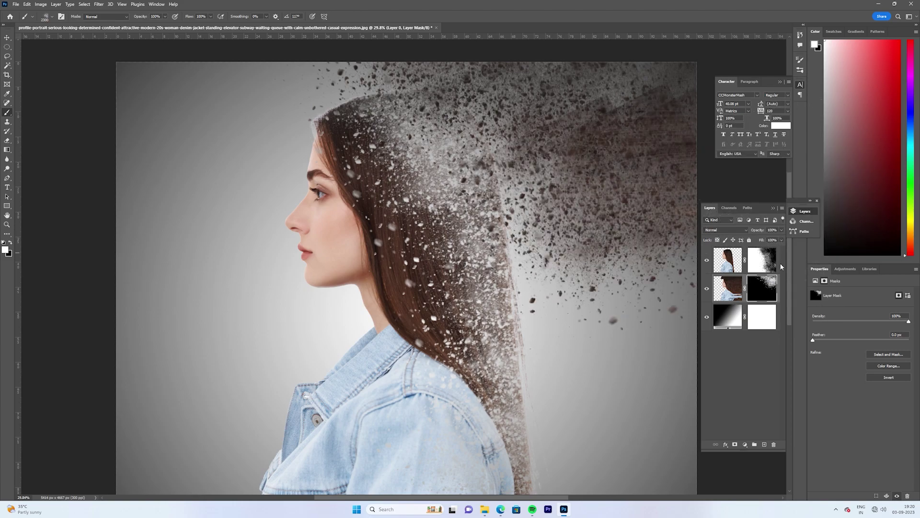
key("ctrl+z")
key("ctrl+z")
Rotate the explosion brush tip to -159° and undo the last white dab
left_click(566, 125)
right_click(564, 174)
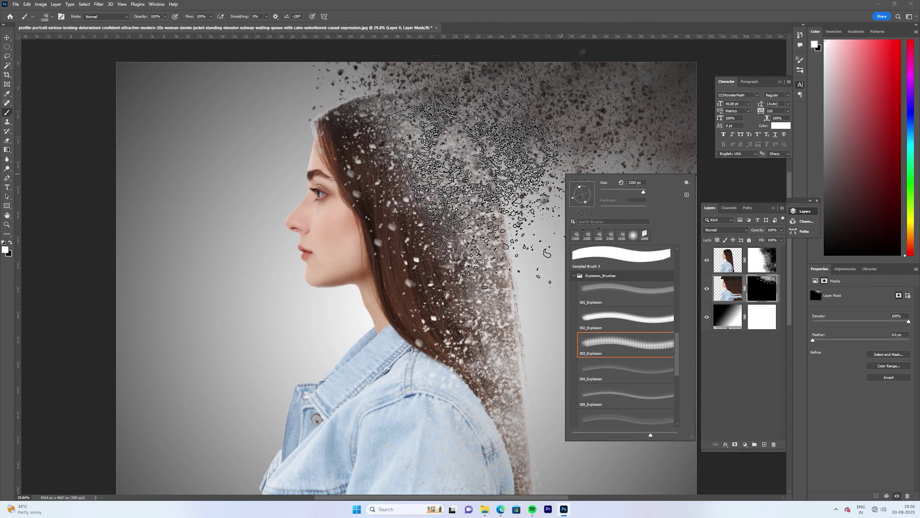
left_click(565, 177)
left_click(613, 336)
key("ctrl+z")
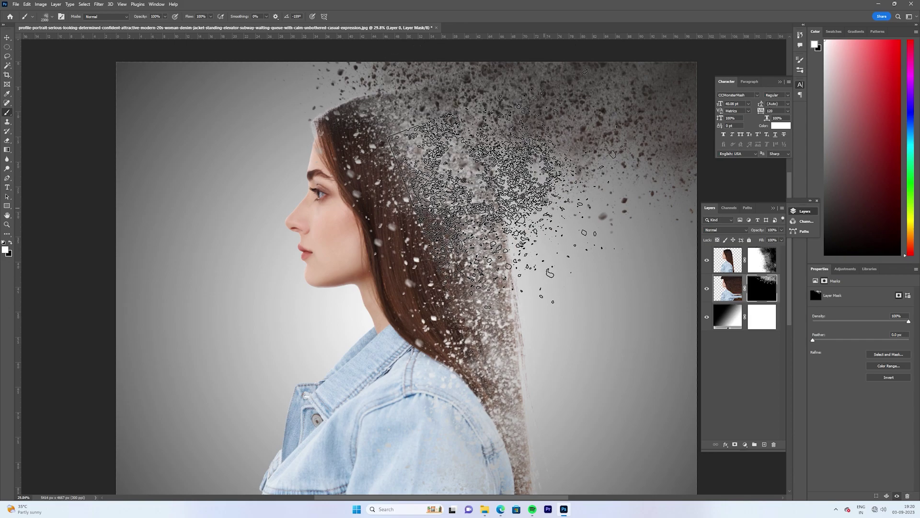
left_click(543, 210)
left_click(559, 302)
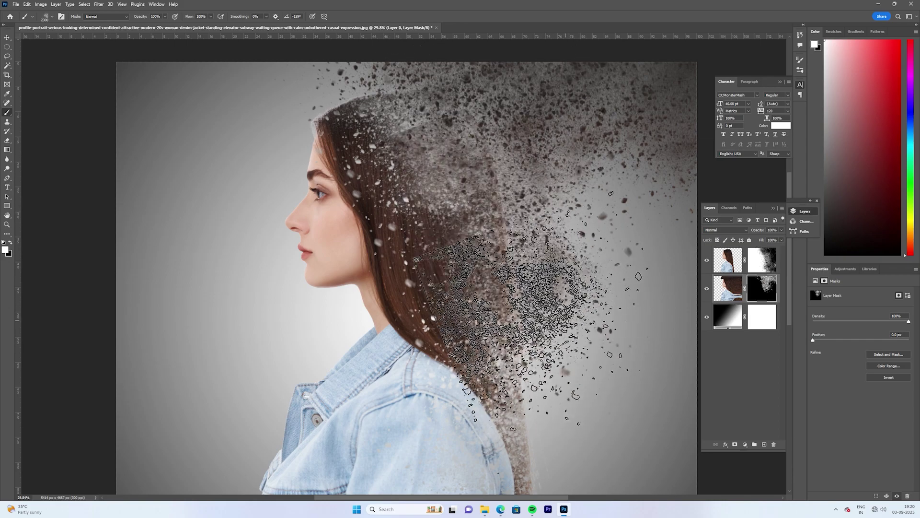
left_click(602, 405)
left_click(640, 497)
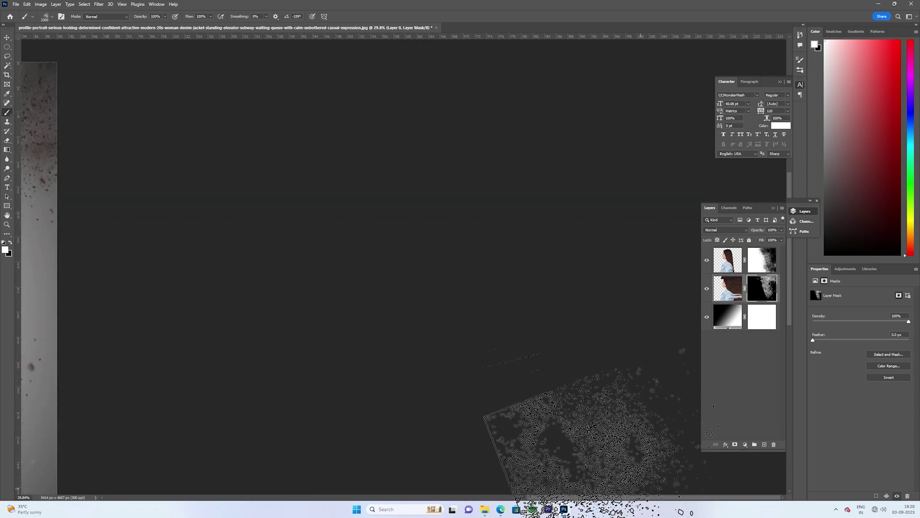
mouse_move(114, 239)
left_mouse_down()
mouse_move(555, 139)
mouse_move(502, 170)
left_mouse_up()
left_click(452, 142)
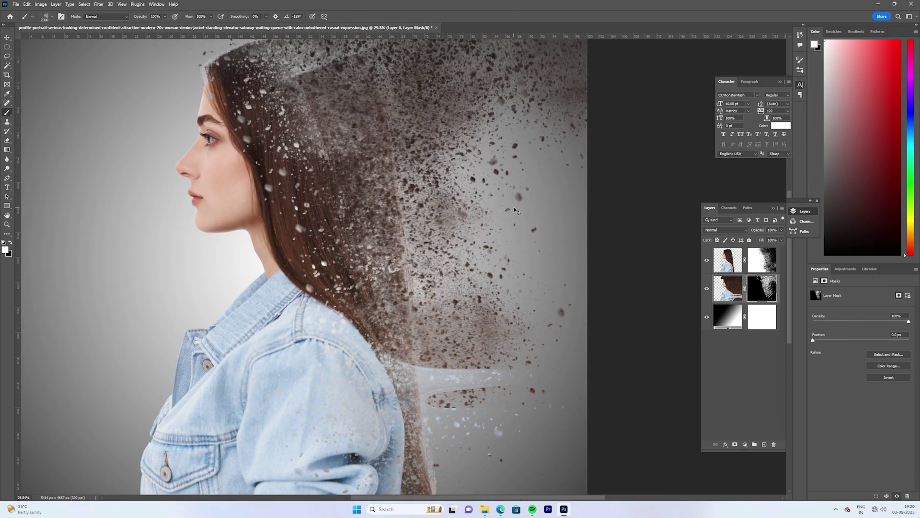
key("ctrl+z")
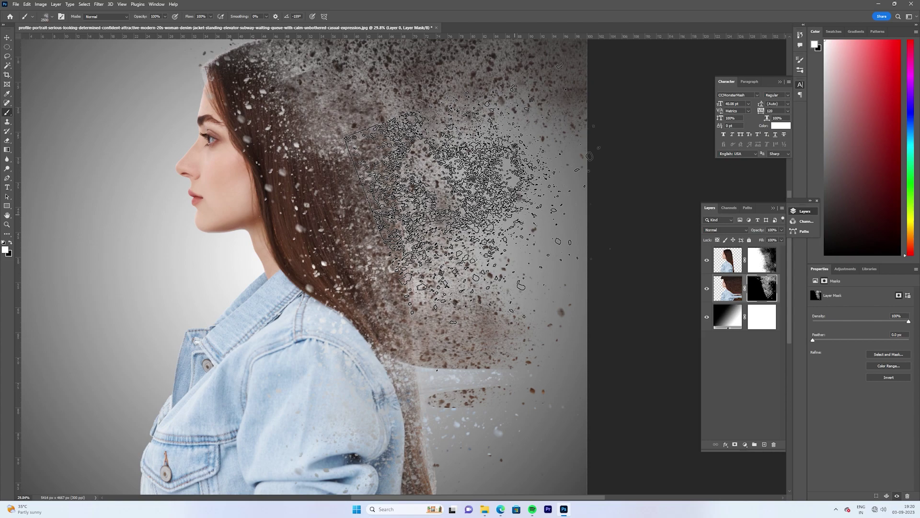
key("bracketright")
left_click(516, 216)
scroll(531, 312, "down", 2)
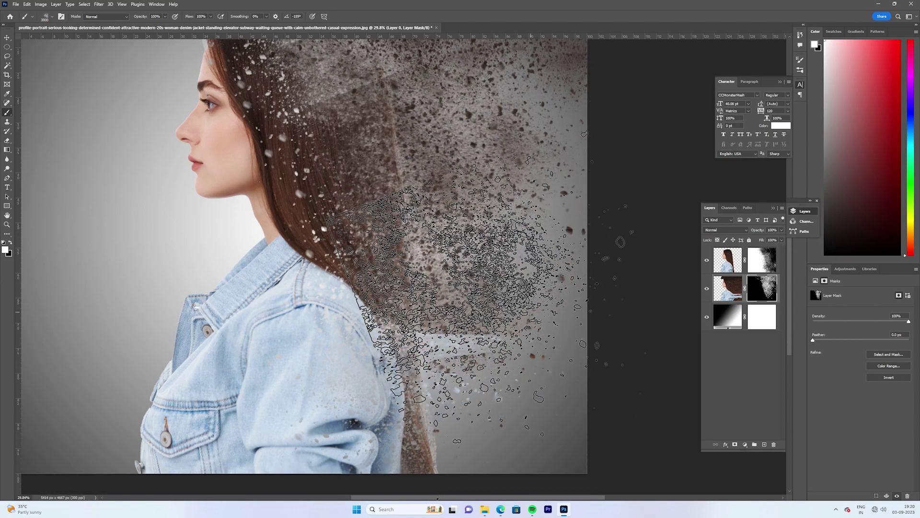
key("ctrl+z")
key("ctrl+z")
Enlarge the explosion brush to about 4700 px and dab white particles on Layer 0's mask behind the hair and jacket
scroll(527, 291, "up", 2)
scroll(528, 282, "down", 4)
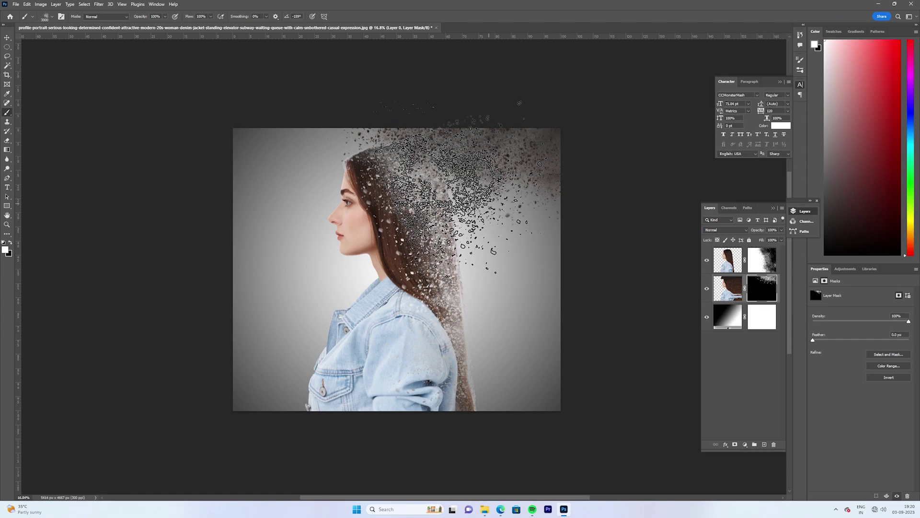
key("bracketright")
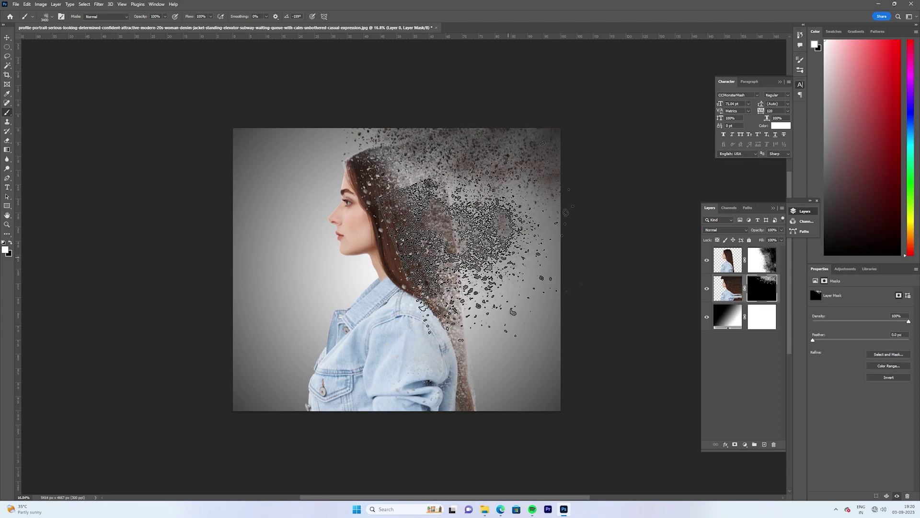
left_click(509, 258)
key("ctrl+z")
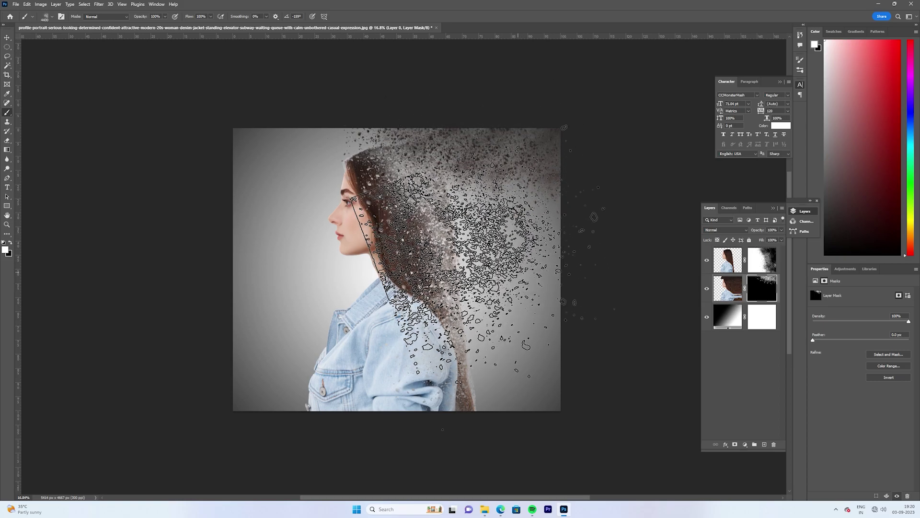
key("bracketright")
key("bracketright")
key("bracketright")
left_click(517, 275)
left_click(518, 363)
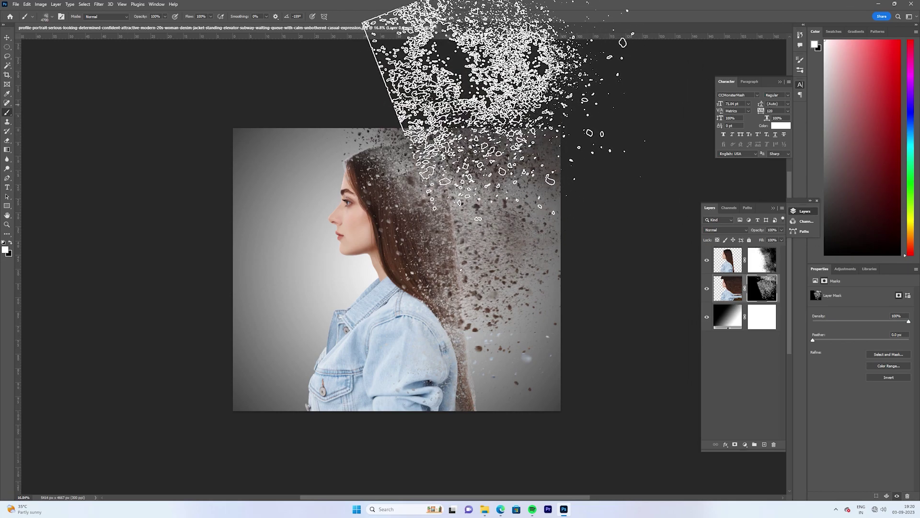
left_click(517, 110)
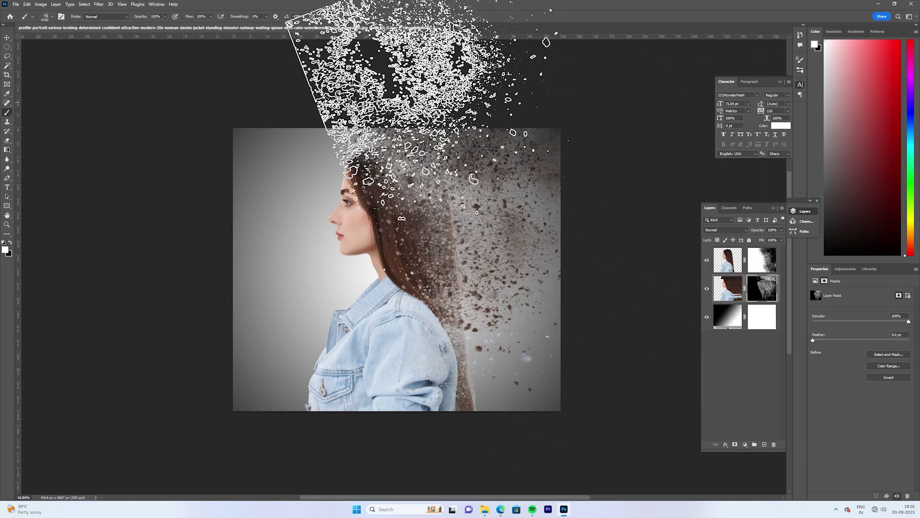
right_click(430, 116)
left_click(402, 113)
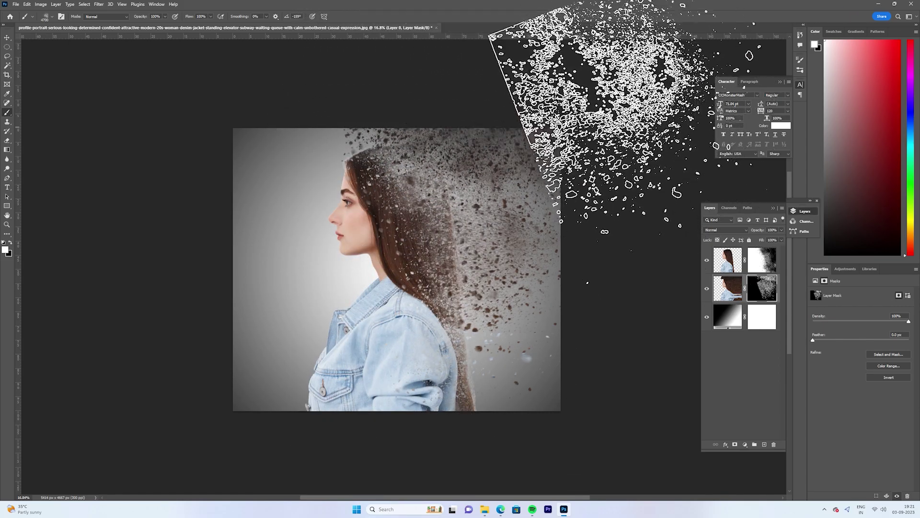
right_click(584, 164)
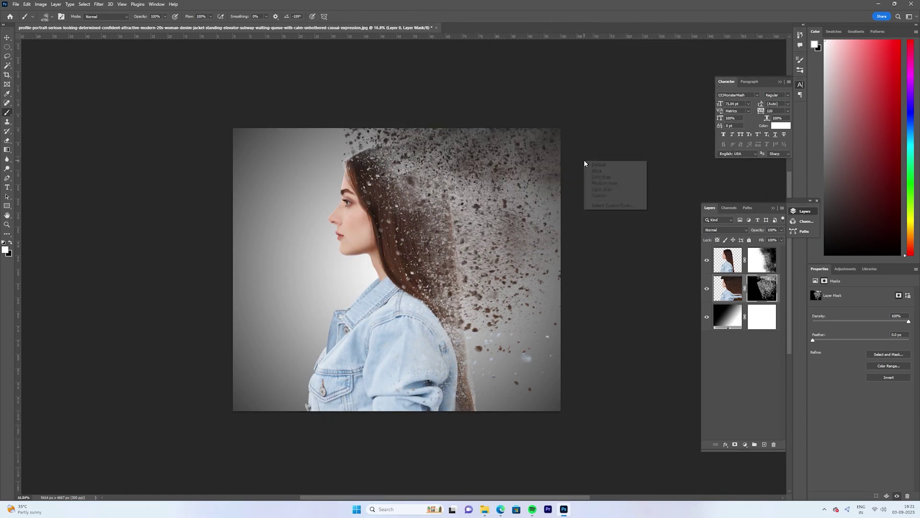
Try to add white particles on Layer 0's mask at the canvas's right edge with the explosion brush tip rotated to -4°
left_click(610, 178)
right_click(524, 175)
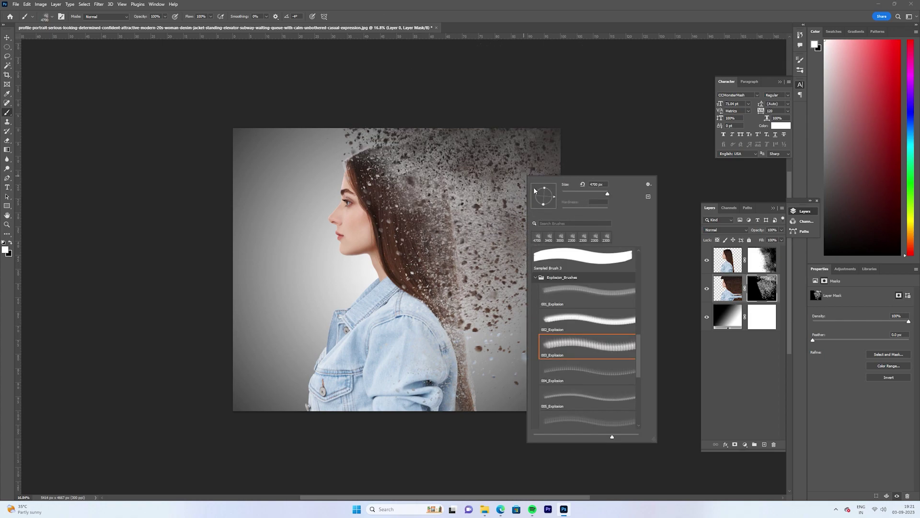
left_click(587, 128)
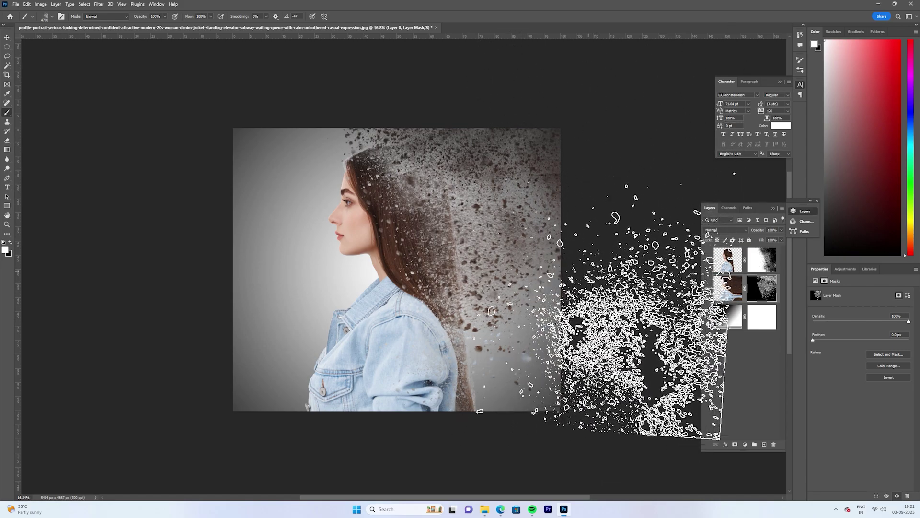
left_click(604, 343)
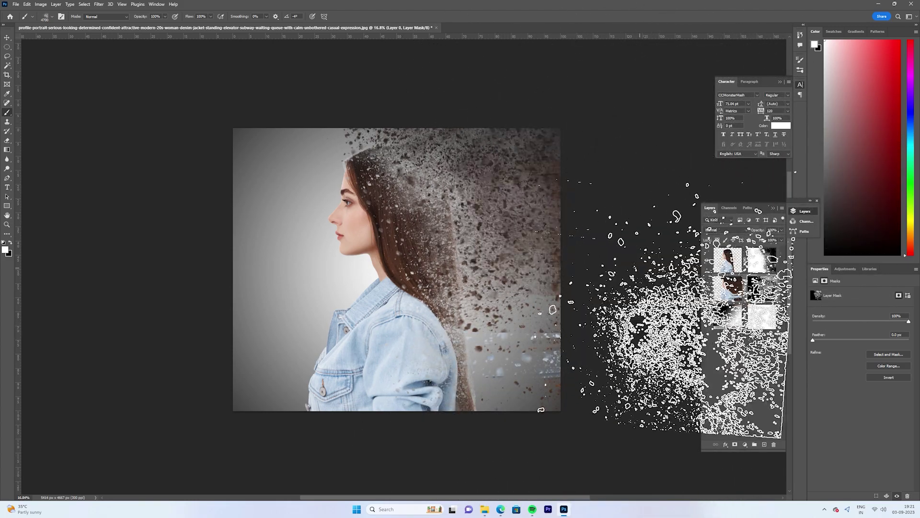
scroll(479, 431, "down", 5)
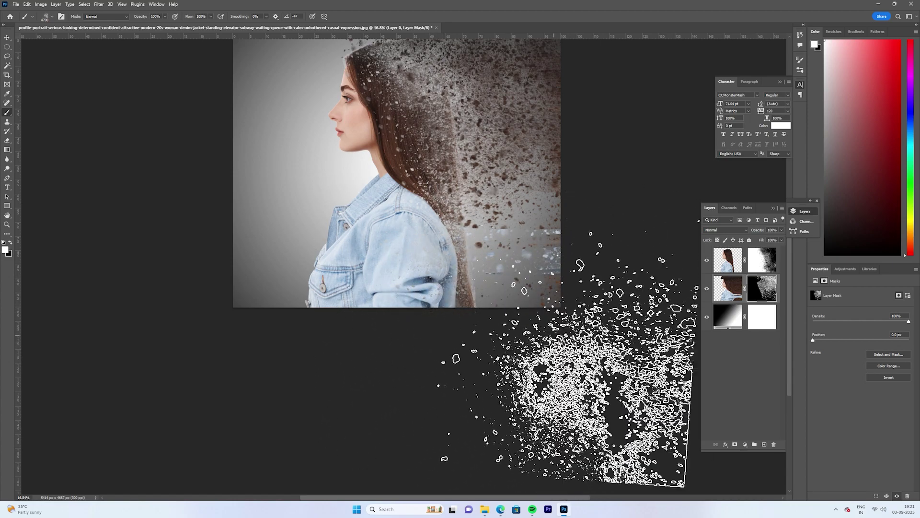
key("ctrl+z")
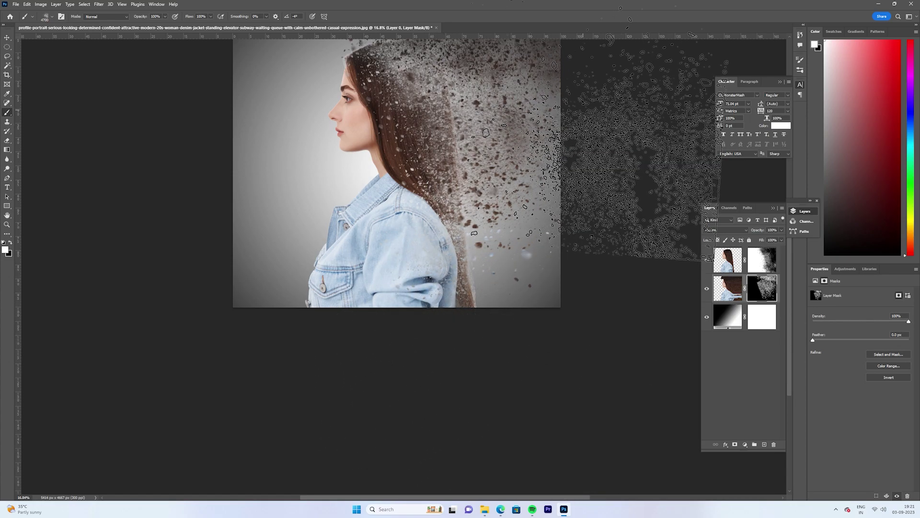
scroll(671, 216, "up", 3)
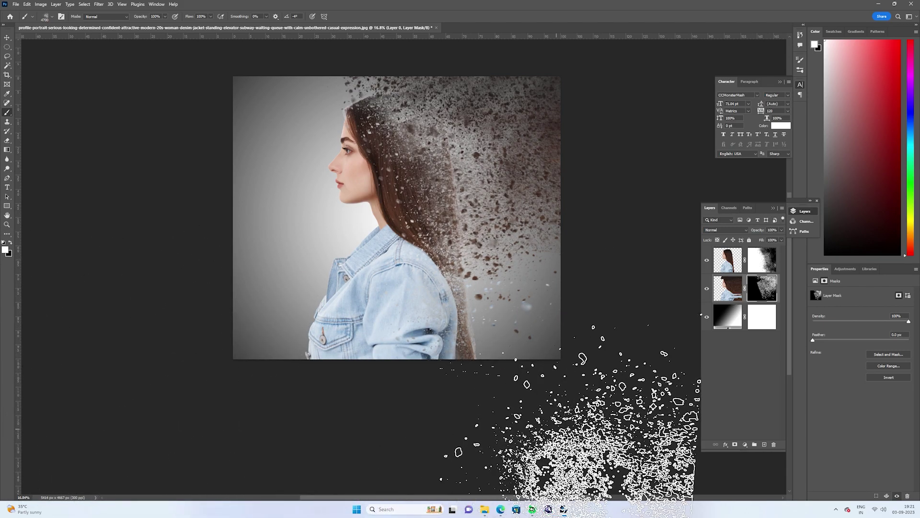
Switch the brush tip from the explosion brush to Soft Round in the General Brushes group
left_click(45, 17)
left_click(46, 103)
scroll(51, 148, "up", 7)
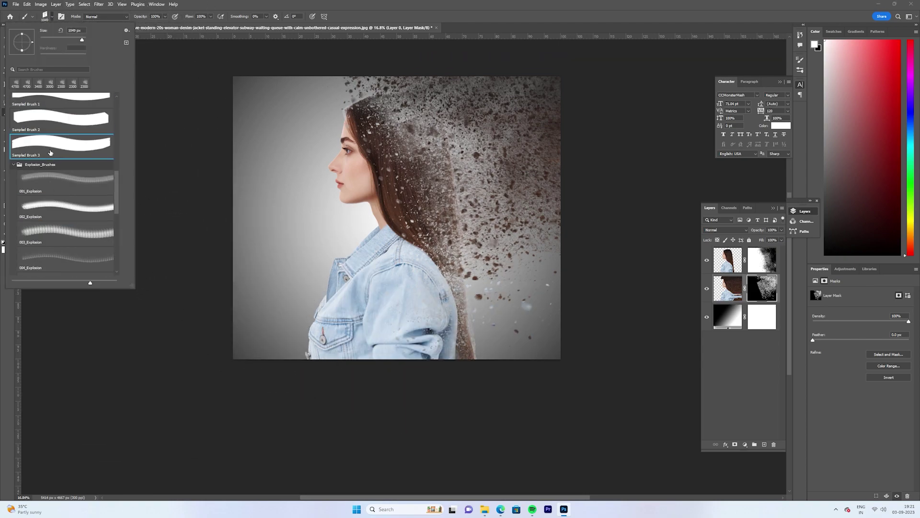
scroll(52, 148, "up", 2)
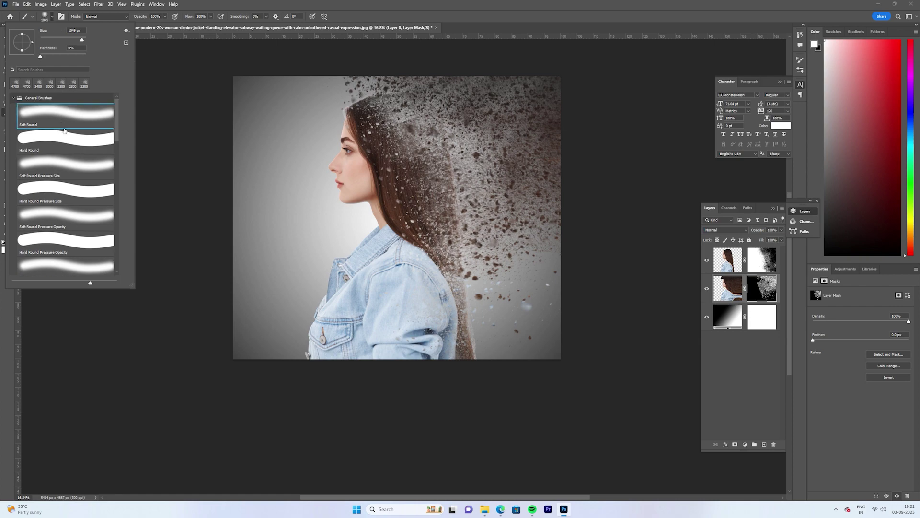
left_click(229, 162)
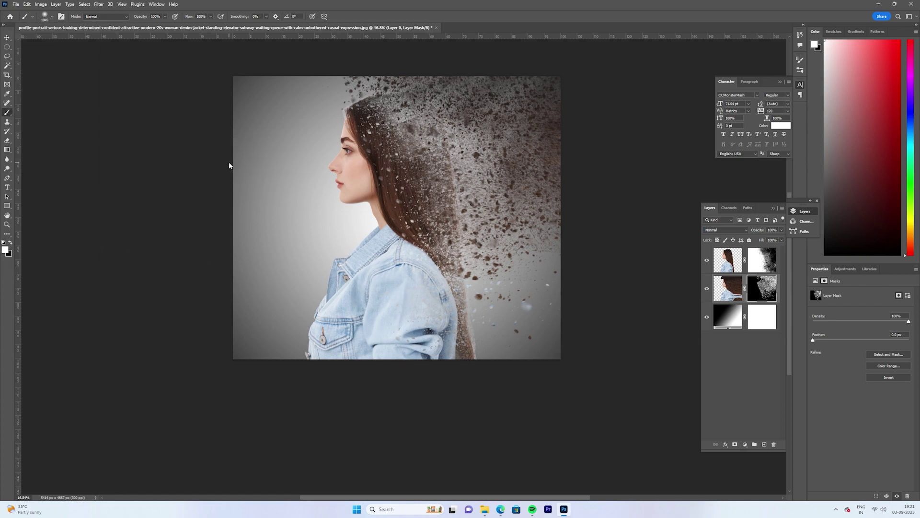